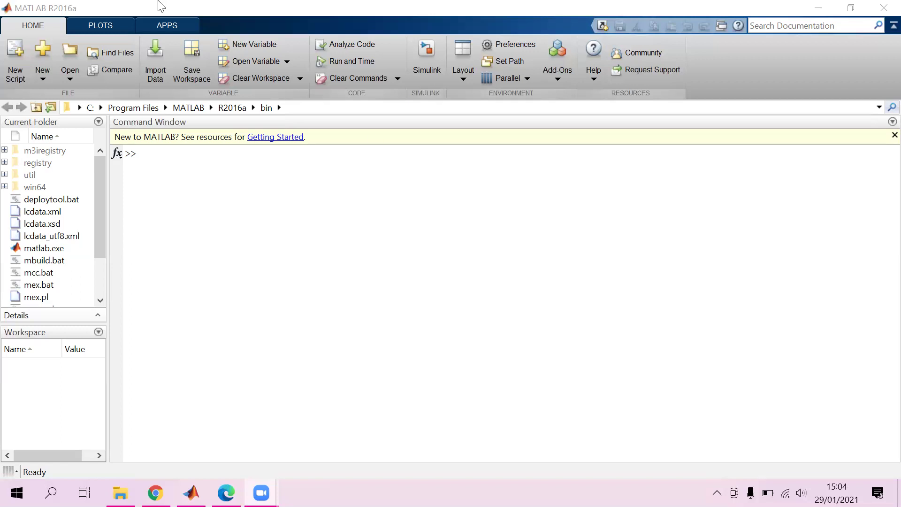
Create a blank Simulink model and open the Simulink Library Browser.
left_click(210, 10)
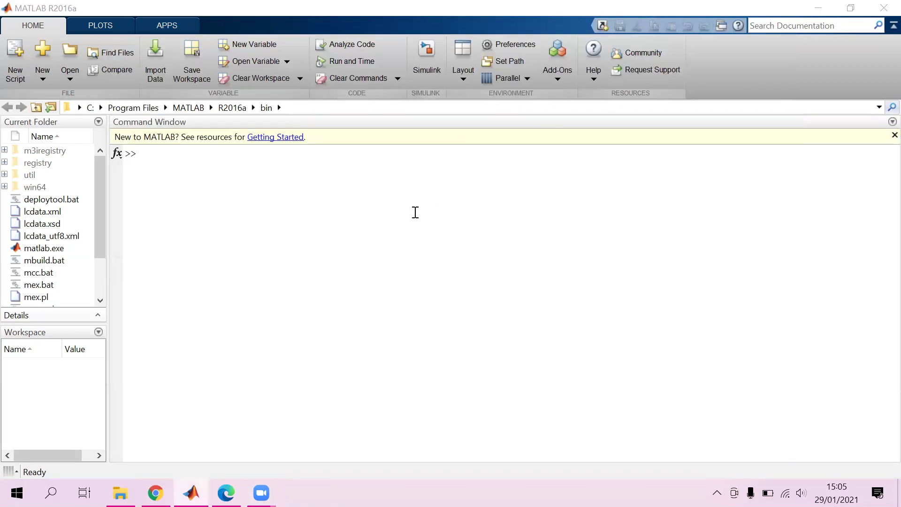
left_click(426, 53)
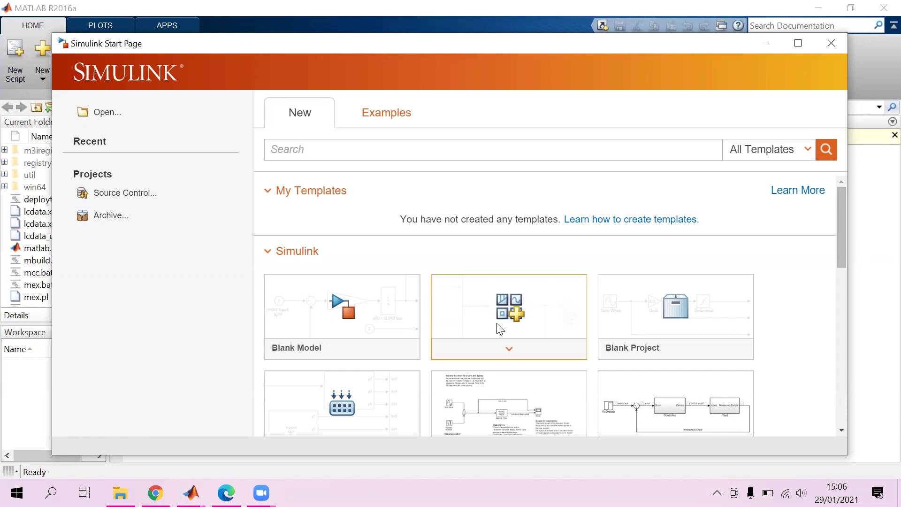
left_click(348, 296)
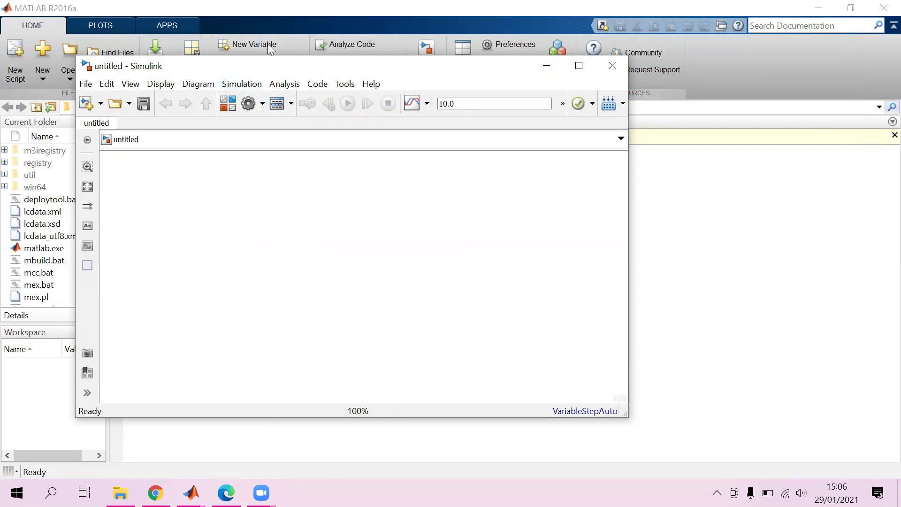
left_click(232, 104)
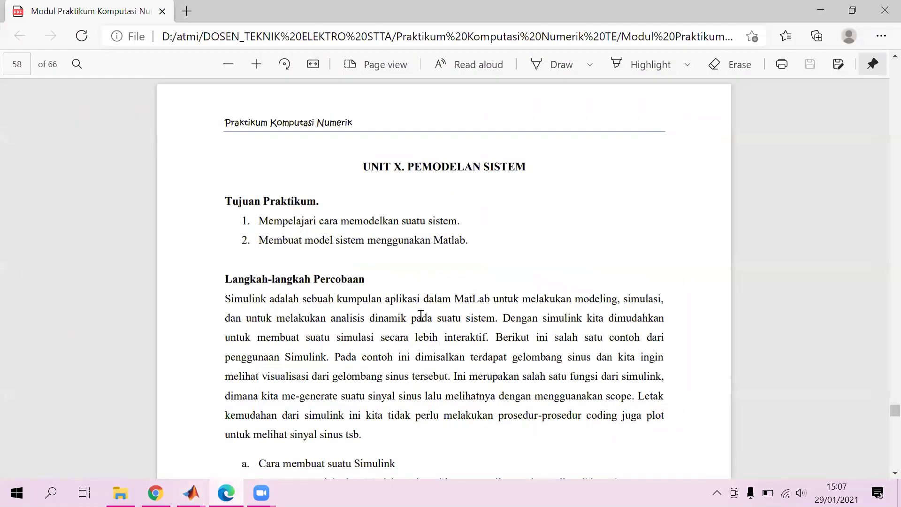
Read the lab module's Library Browser section in the PDF, and bring the Simulink Library Browser to the front.
scroll(421, 315, "down", 10)
scroll(421, 316, "down", 4)
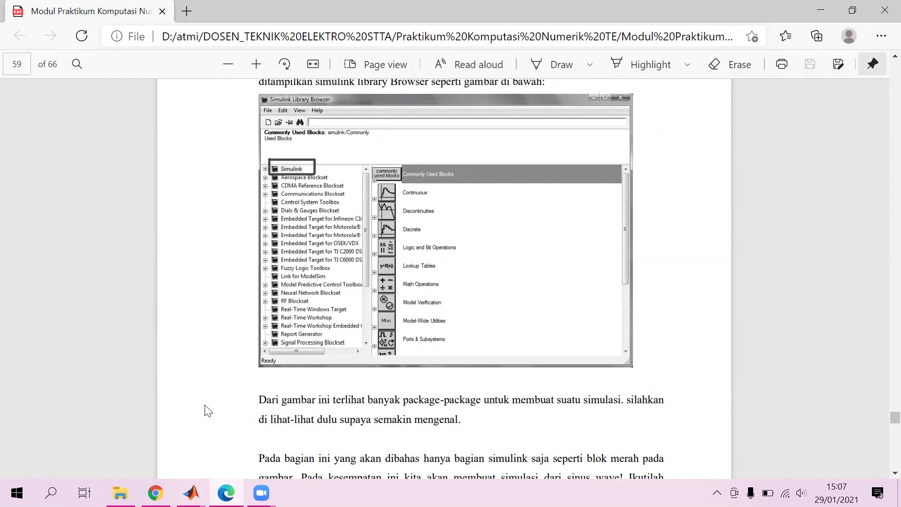
mouse_move(191, 493)
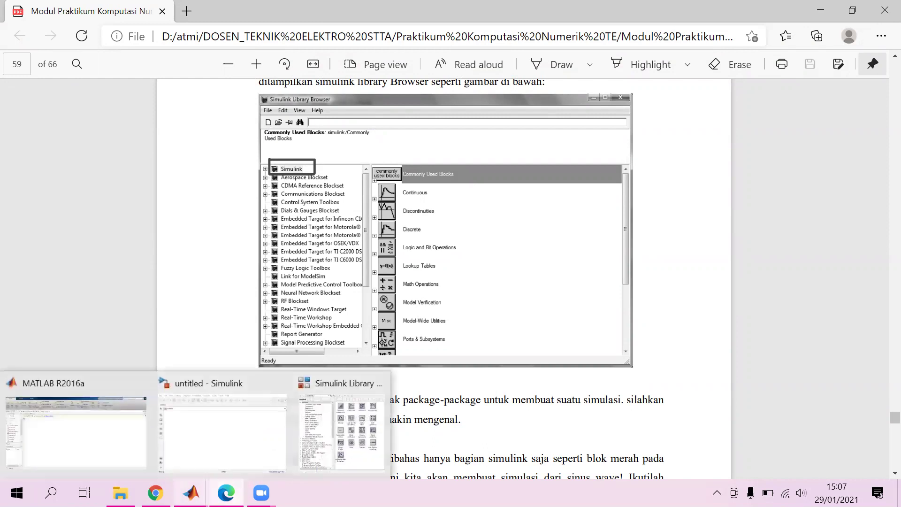
left_click(194, 454)
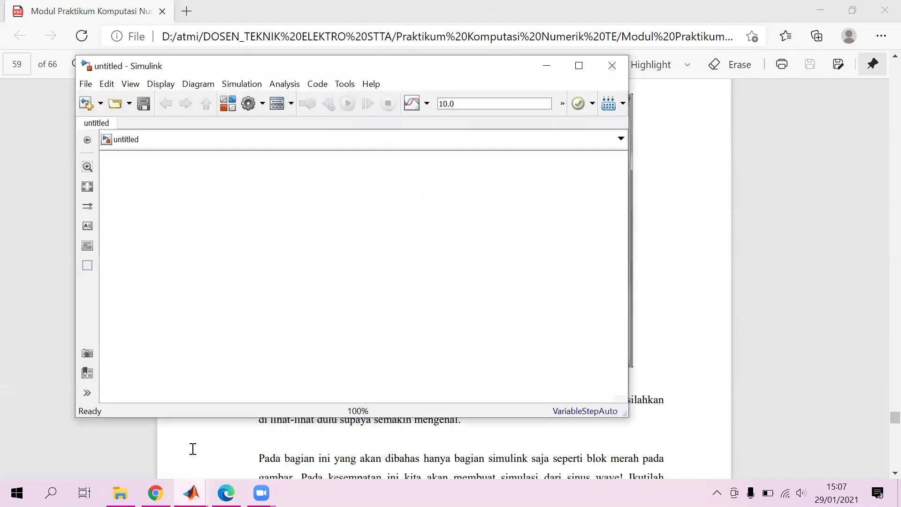
mouse_move(191, 493)
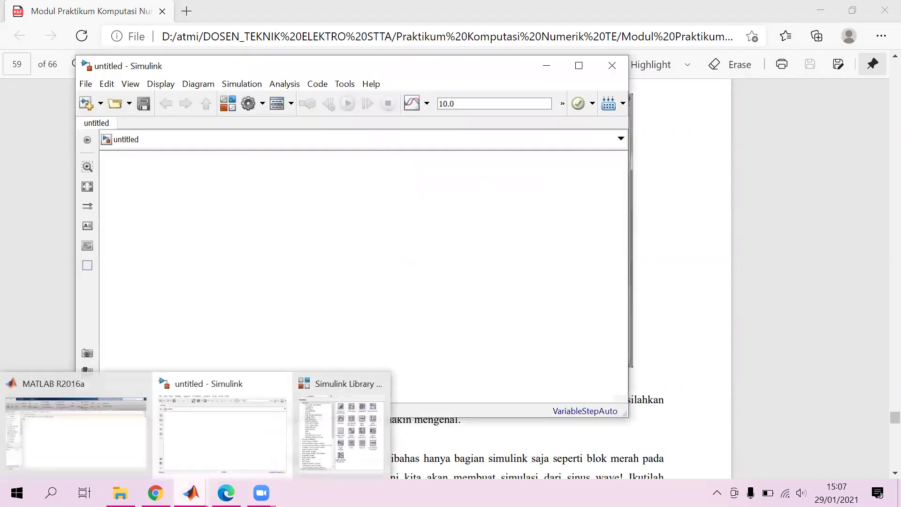
left_click(117, 430)
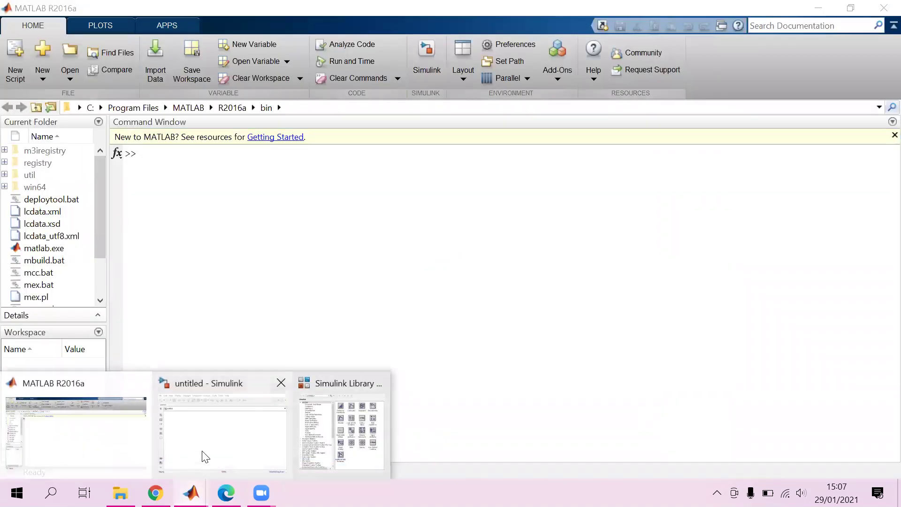
left_click(201, 454)
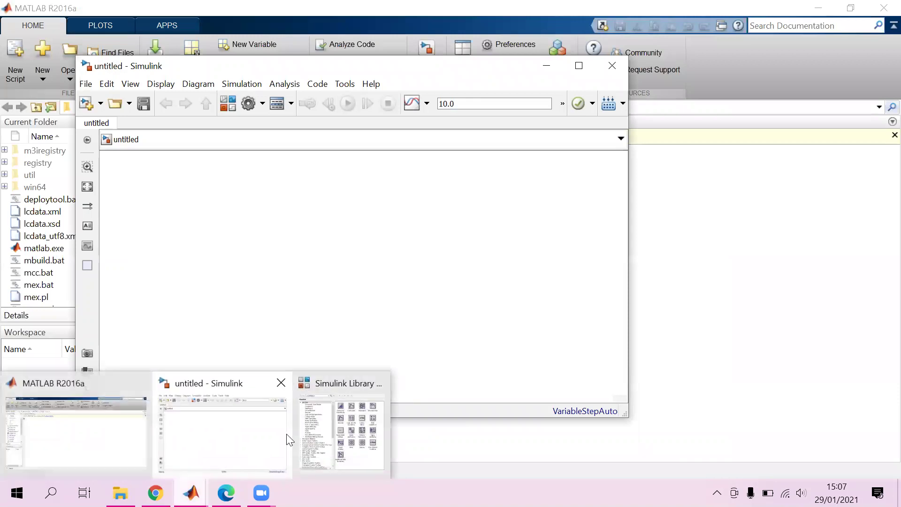
left_click(345, 440)
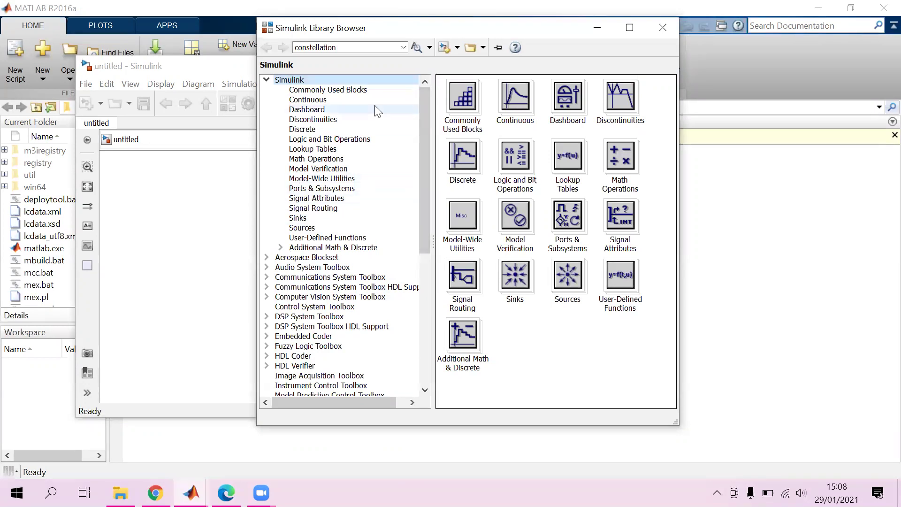
Examine the blocks in the Simulink library's categories, from Commonly Used Blocks to Lookup Tables, and in the Aerospace Blockset.
left_click(342, 91)
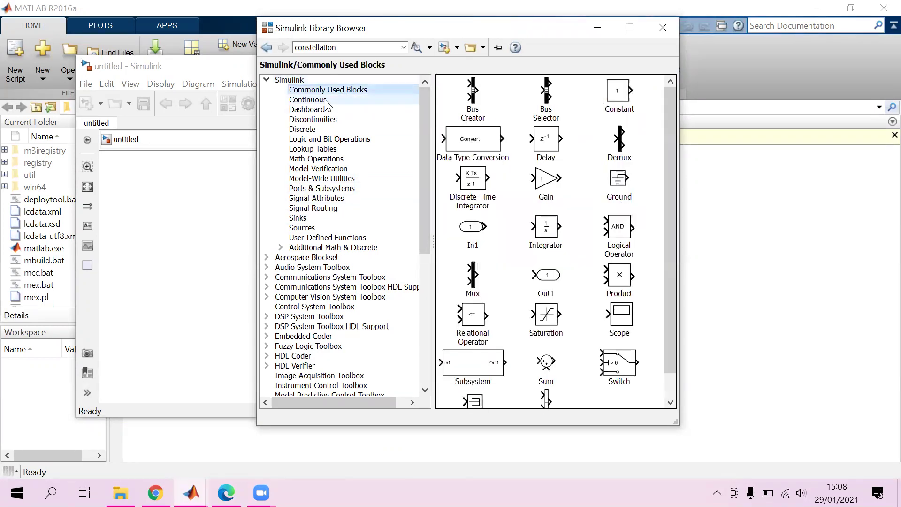
left_click(329, 100)
left_click(322, 111)
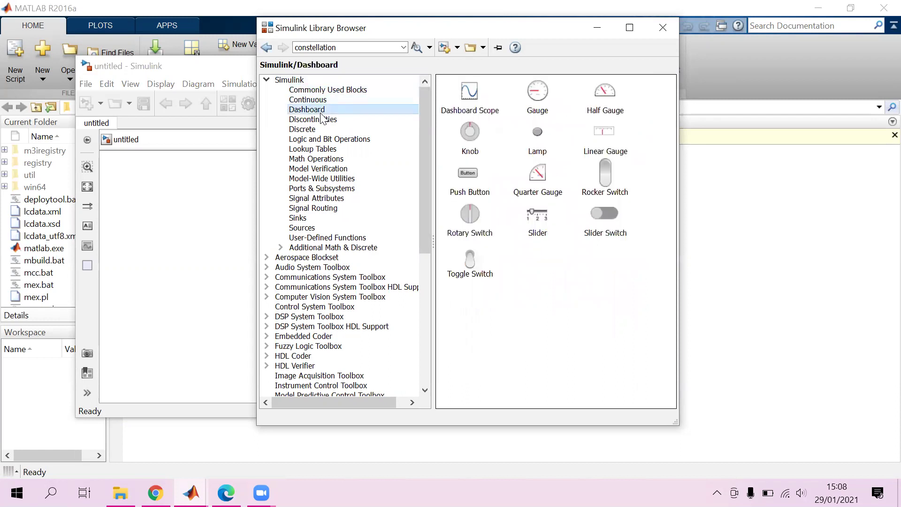
left_click(321, 119)
left_click(317, 139)
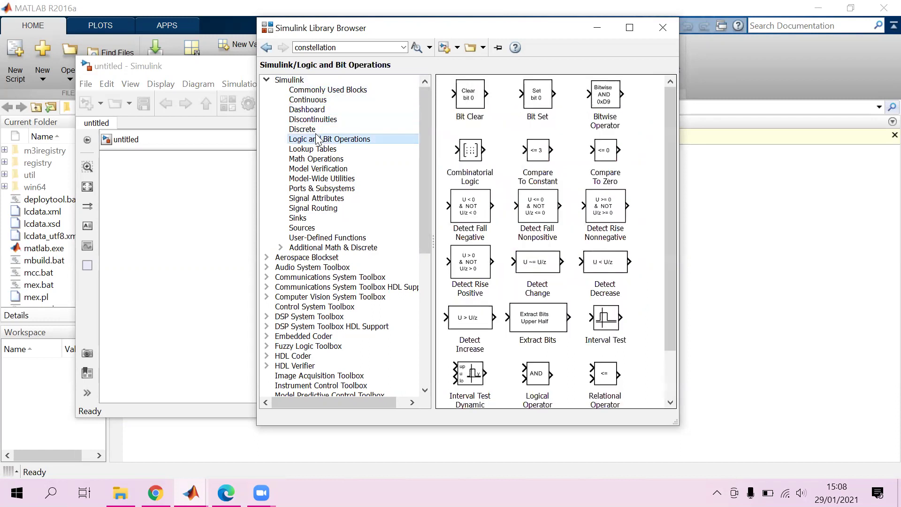
left_click(319, 159)
left_click(323, 139)
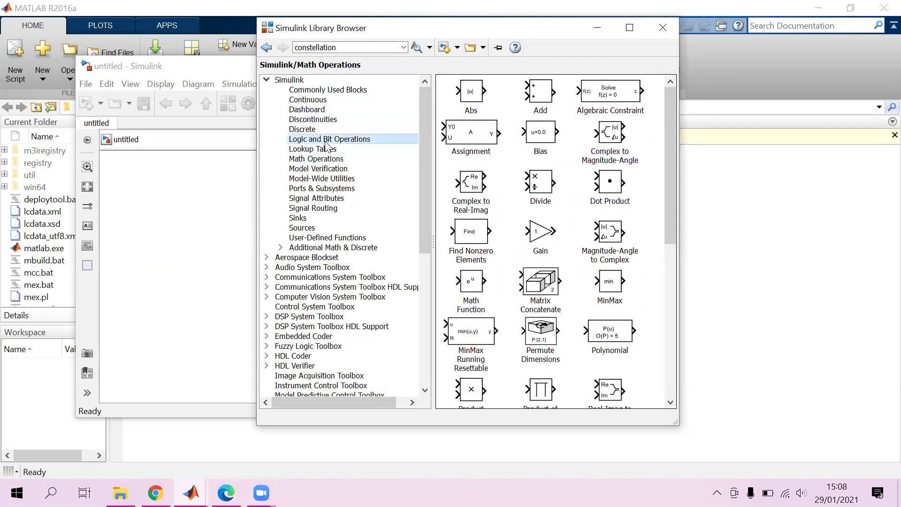
left_click(323, 150)
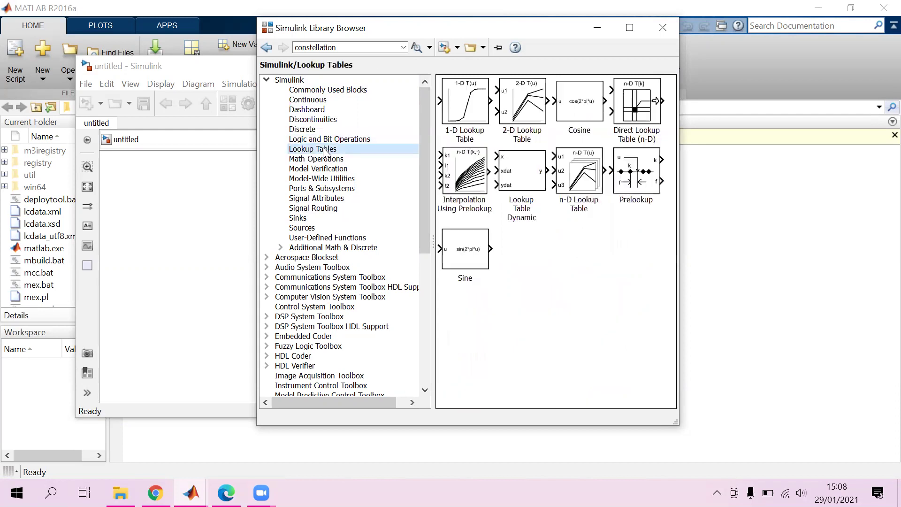
left_click(313, 258)
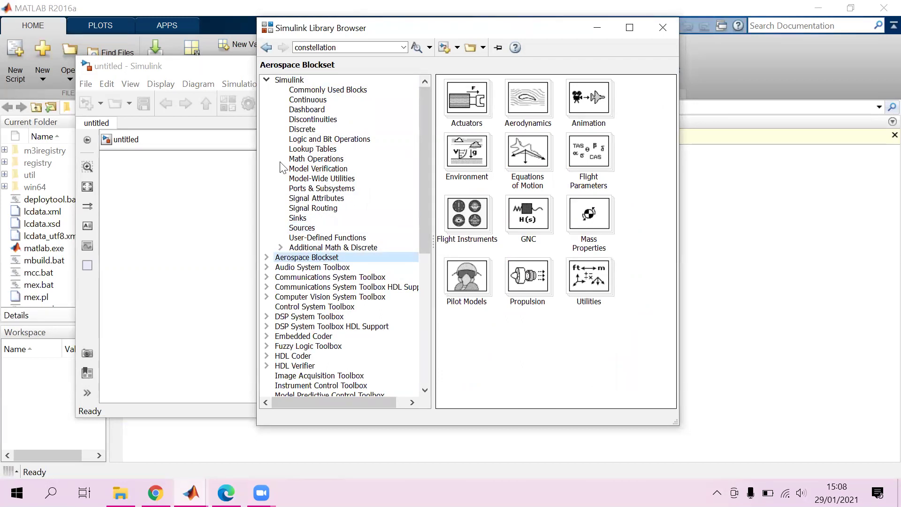
left_click(309, 84)
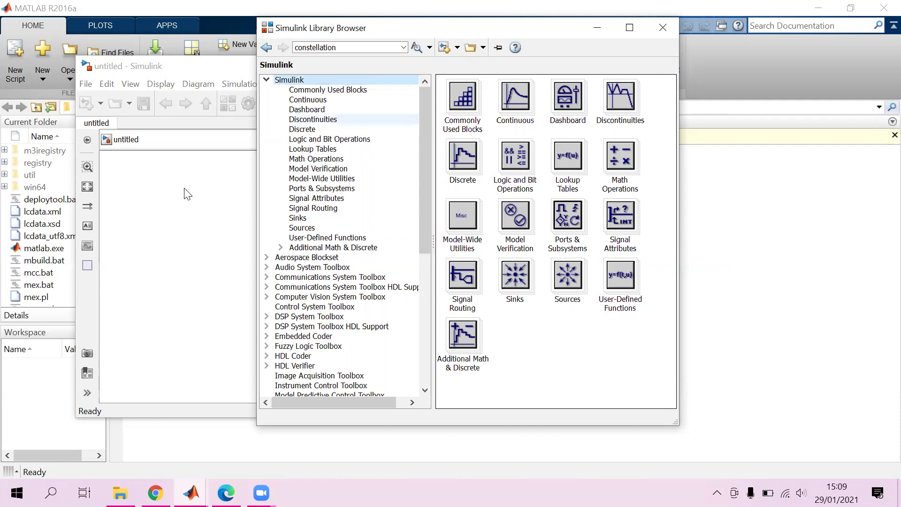
Consult the lab module PDF's notes on the Simulink packages and return to the untitled model.
mouse_move(226, 493)
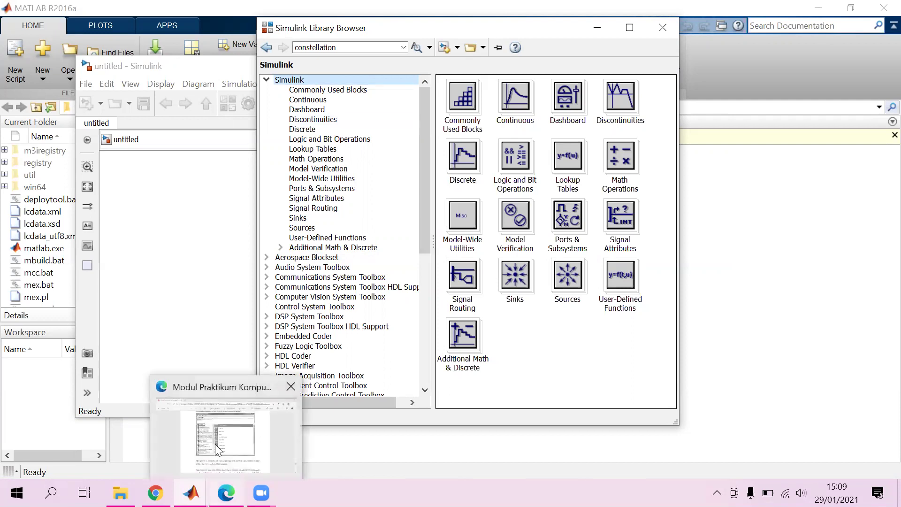
left_click(215, 444)
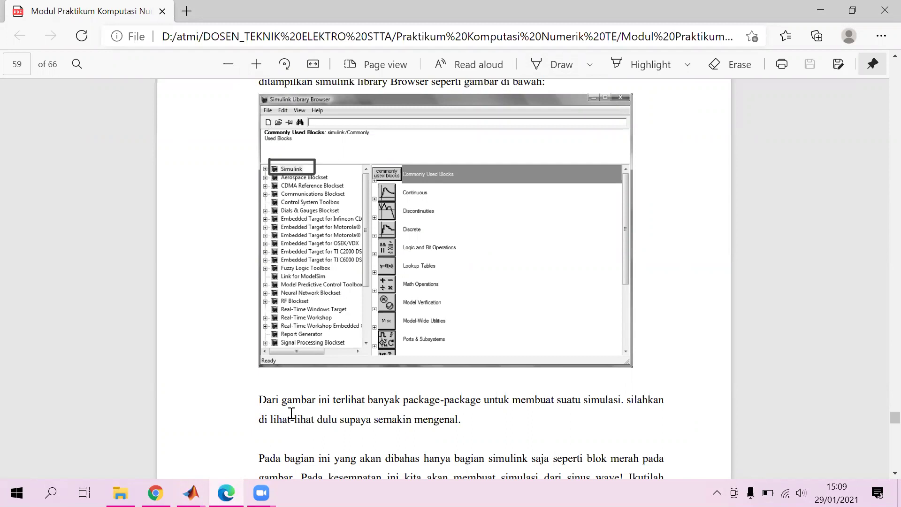
left_click(819, 11)
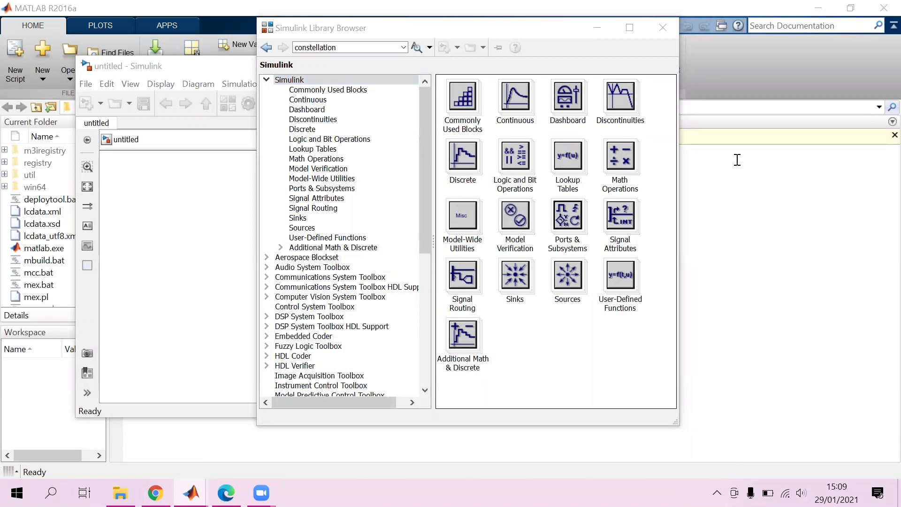
left_click(163, 216)
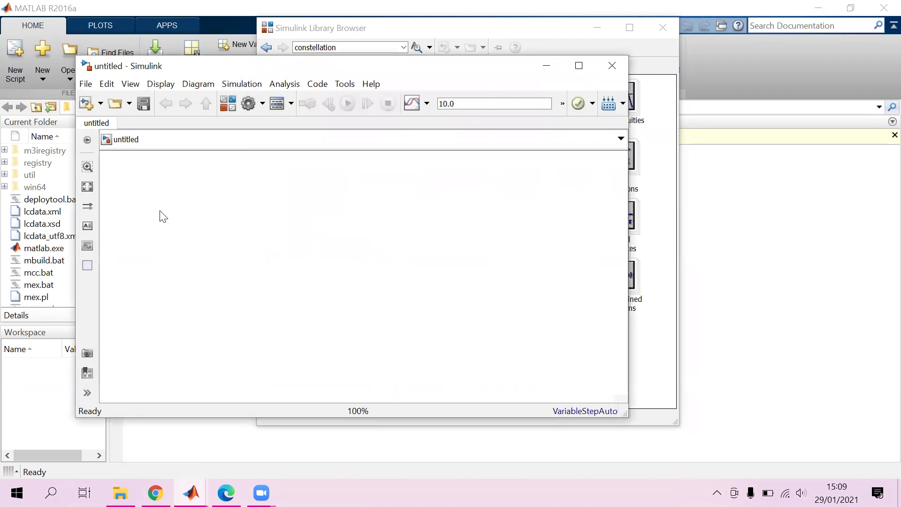
double_click(163, 217)
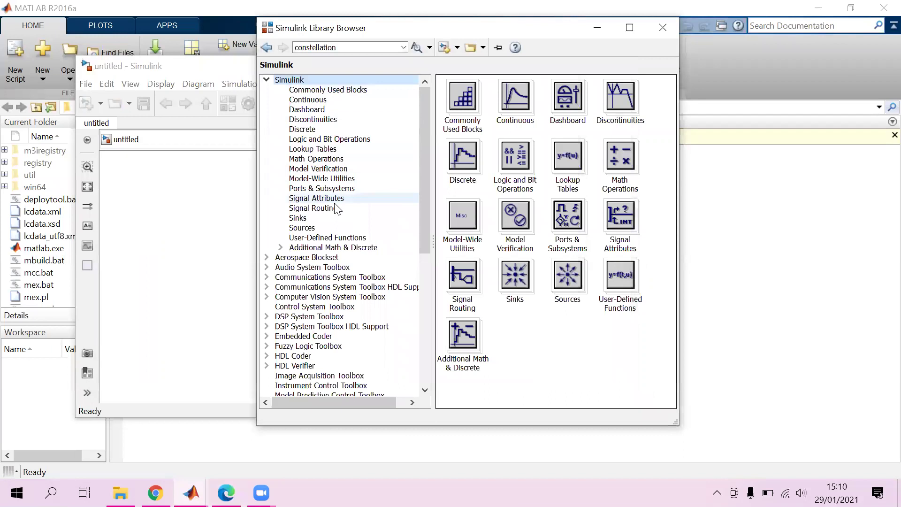
Add a Sine Wave block from the Simulink Sources library to the untitled model.
left_click(325, 227)
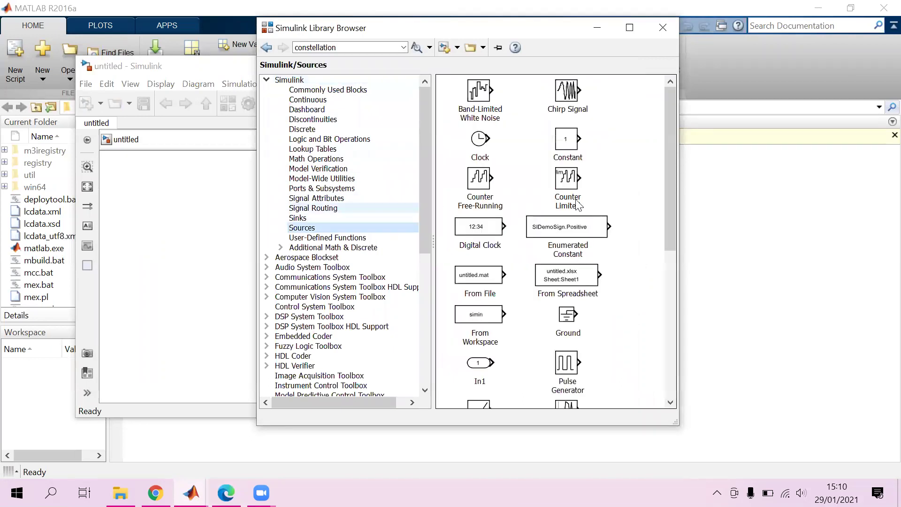
left_click_drag(673, 163, 666, 314)
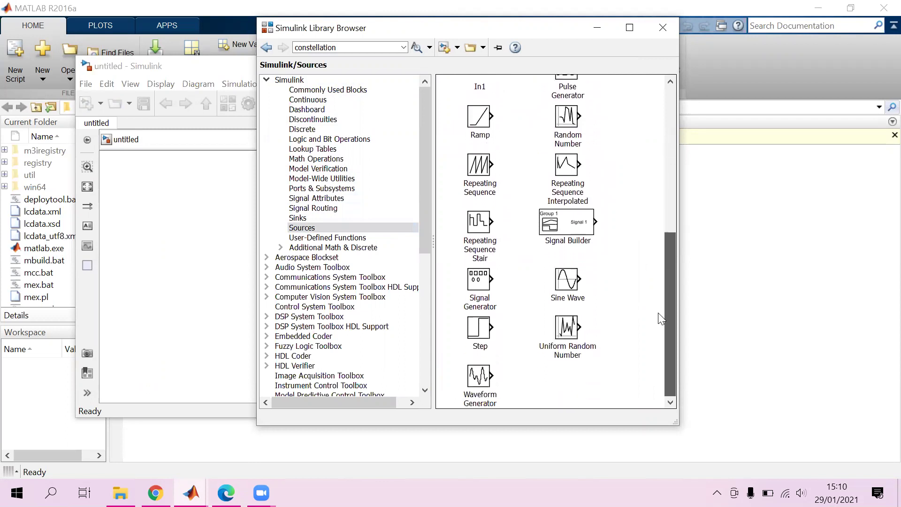
left_click(578, 282)
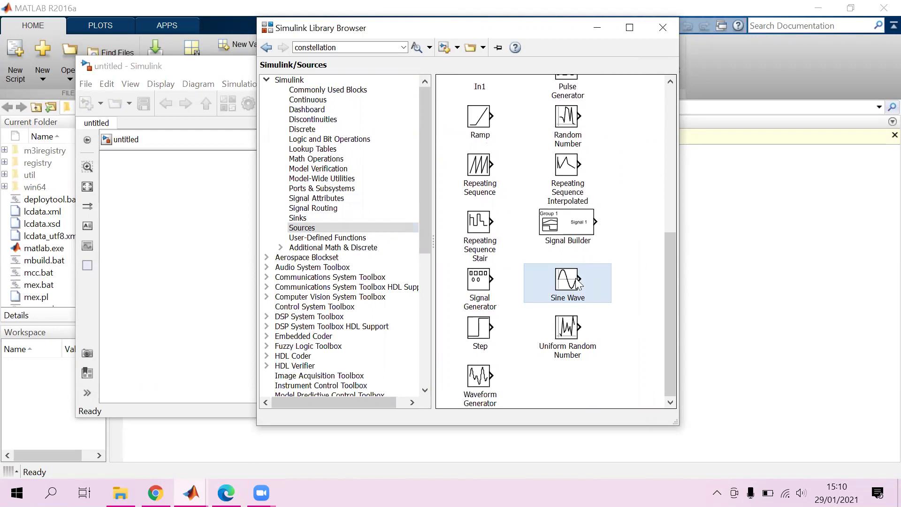
left_click_drag(578, 284, 181, 260)
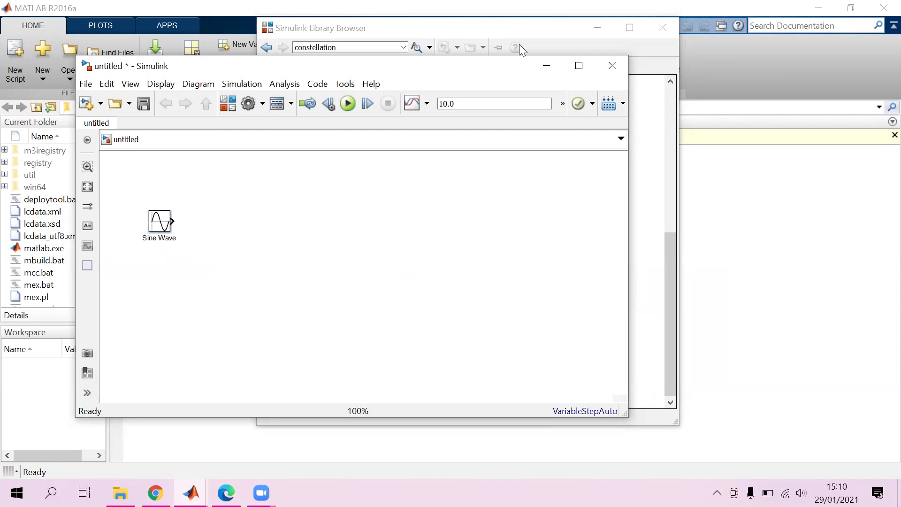
Search the block library for "sine wave" and place a second Simulink Sine Wave block below the first one in the model.
left_click(534, 27)
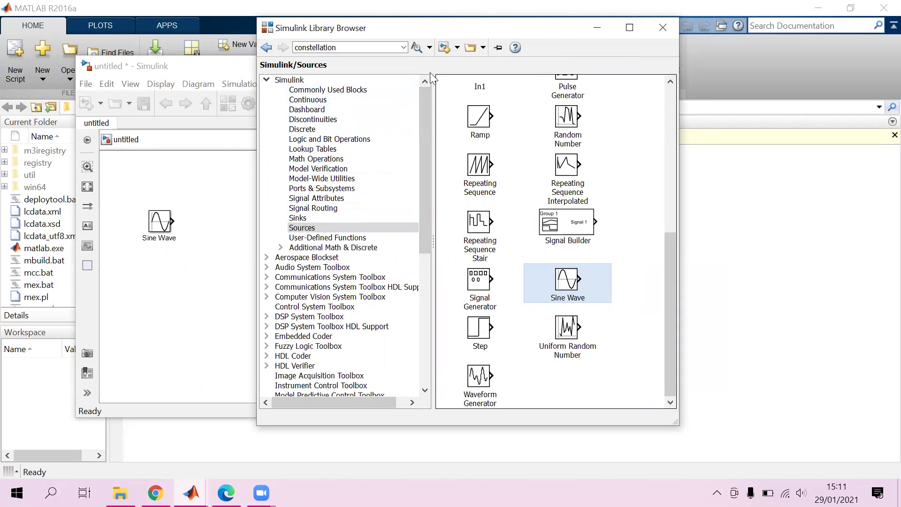
left_click(348, 83)
left_click(354, 48)
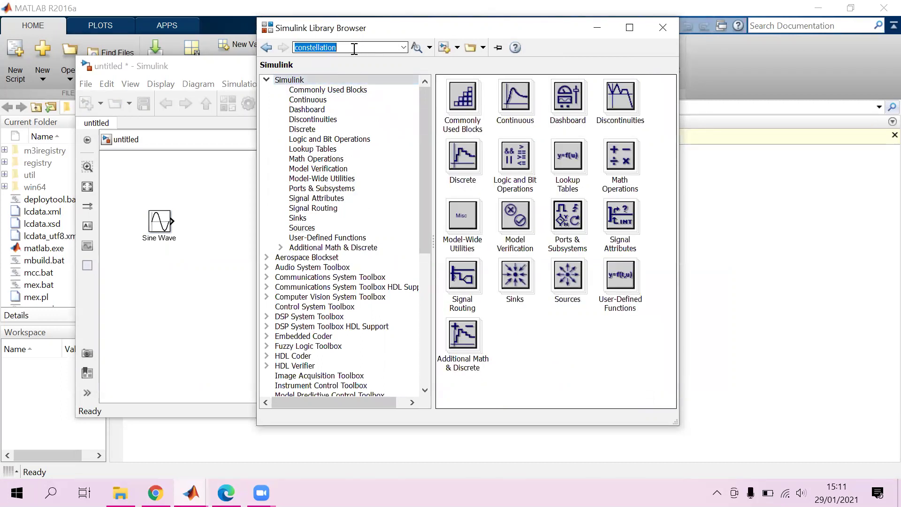
type("si")
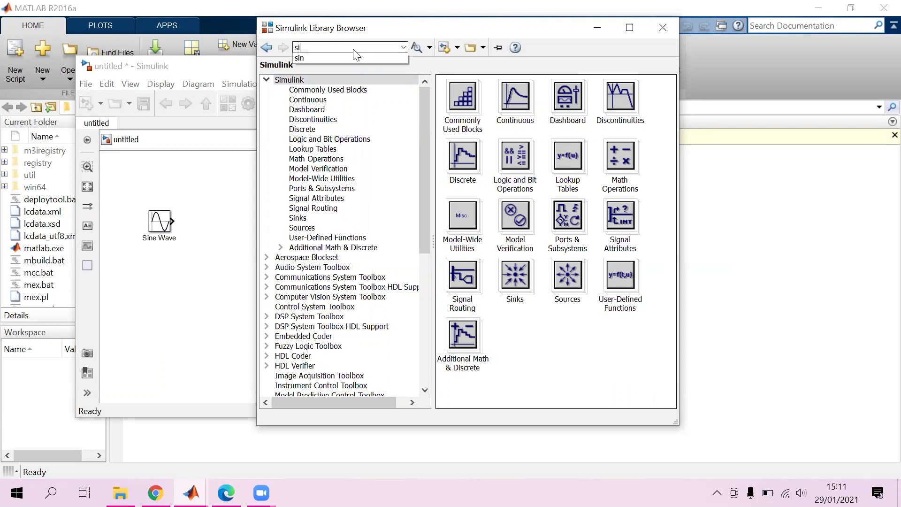
type("ne wa")
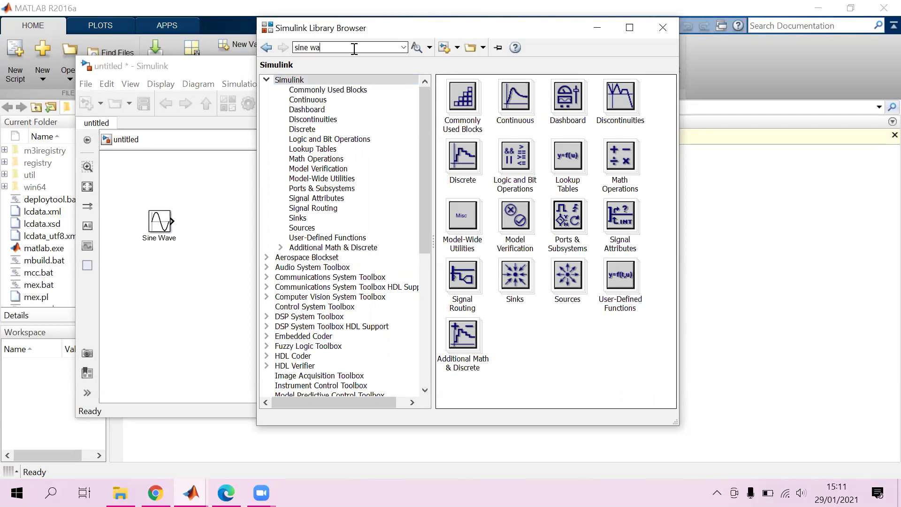
type("ve")
key("Return")
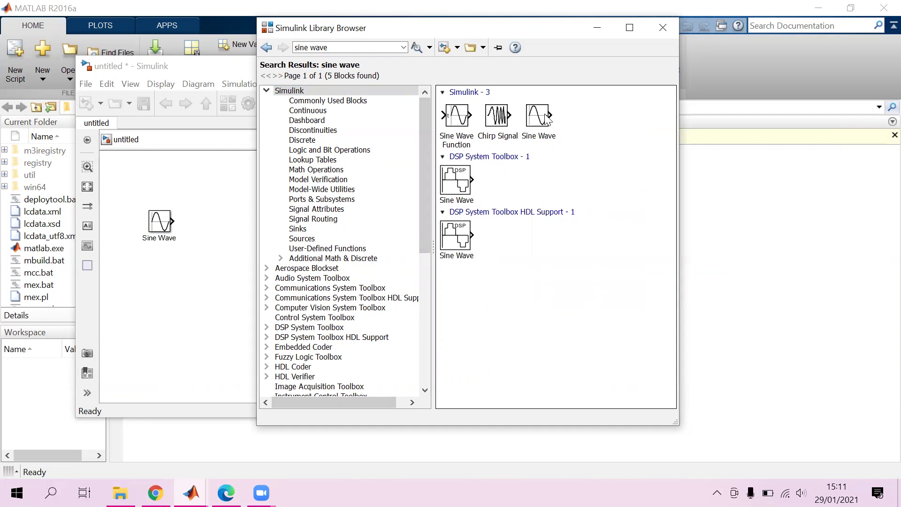
mouse_move(537, 124)
mouse_move(453, 129)
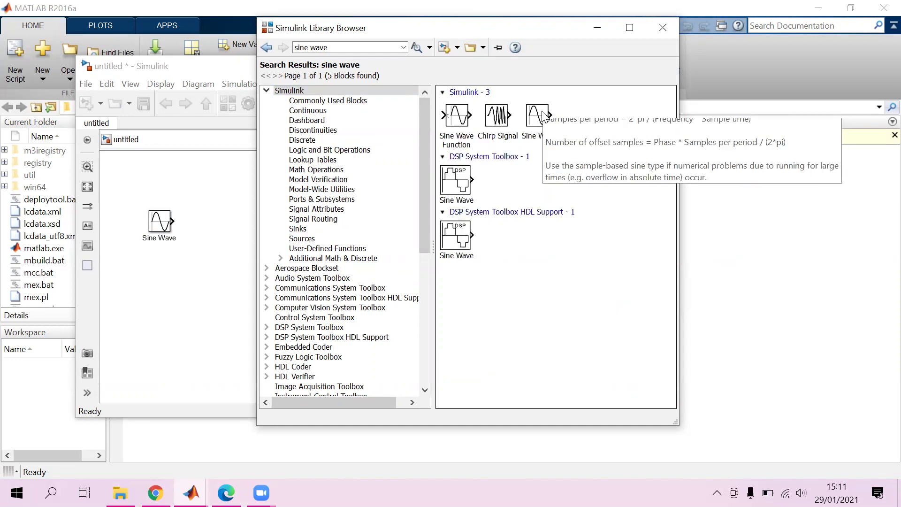
left_click_drag(538, 115, 158, 286)
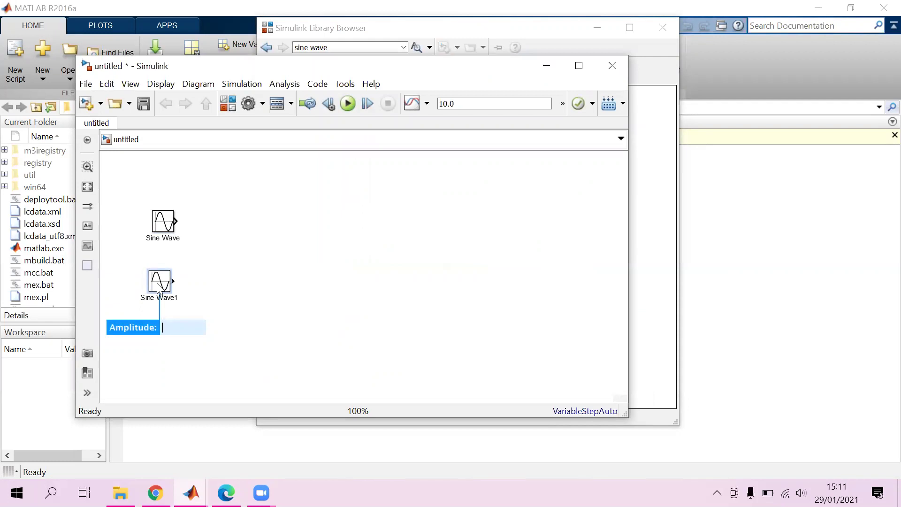
left_click(160, 292)
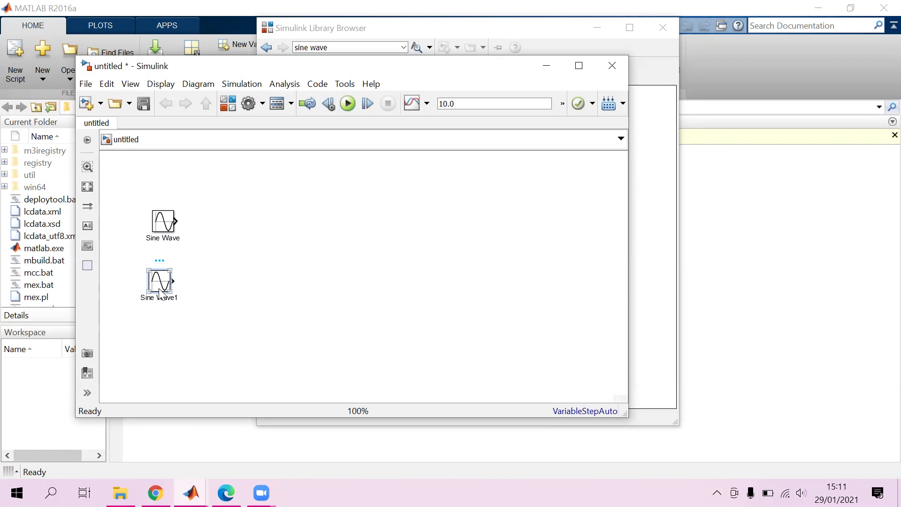
Delete the lower Sine Wave block and place a Scope block from the Simulink Sinks library beside the remaining Sine Wave block.
key("Delete")
left_click(230, 255)
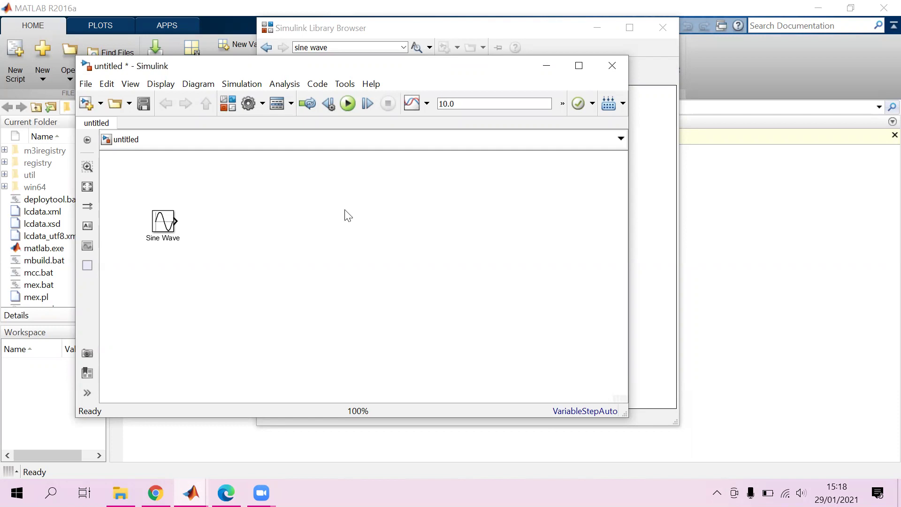
left_click(674, 178)
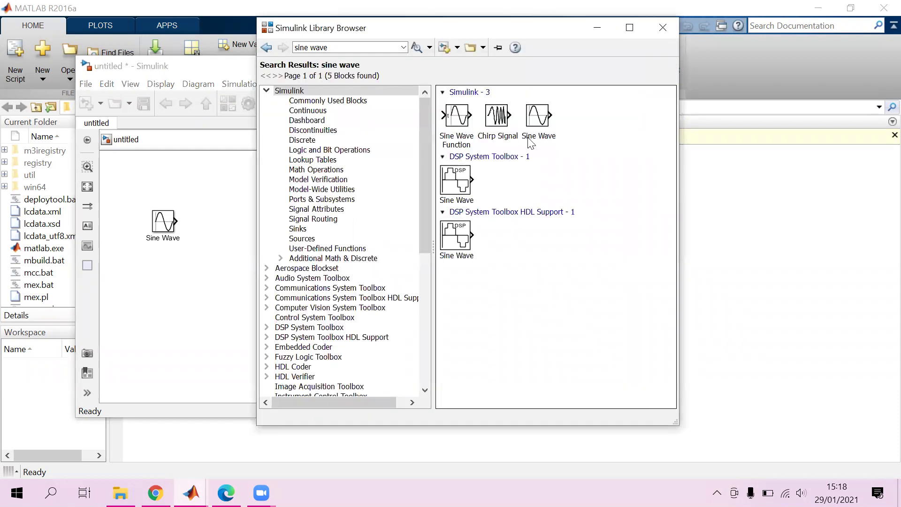
left_click(299, 230)
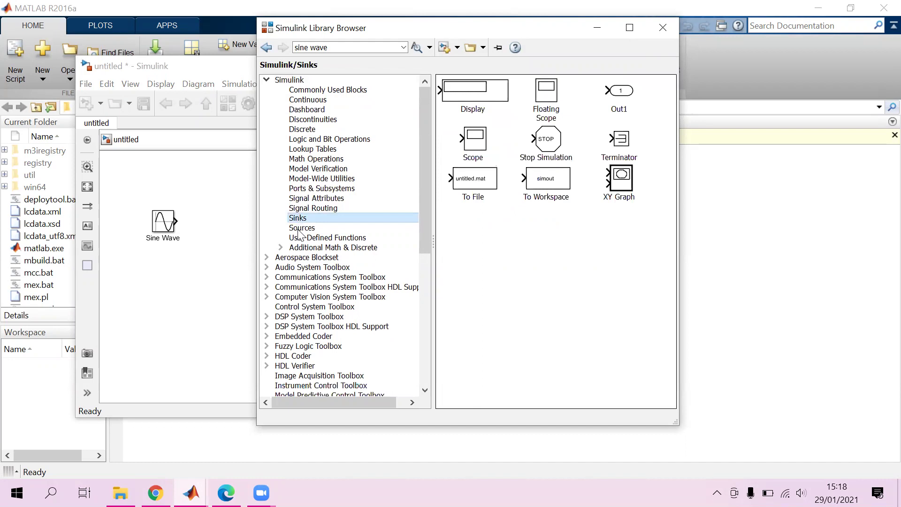
left_click_drag(472, 146, 238, 220)
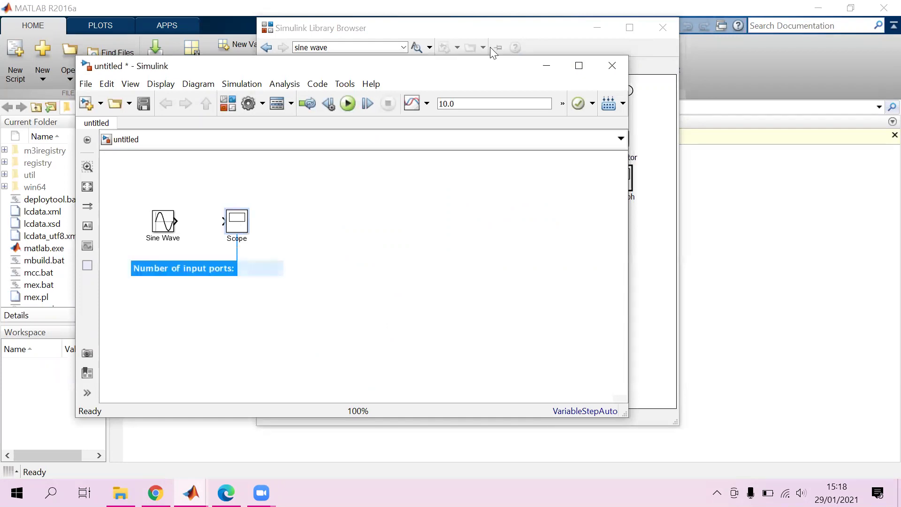
left_click(212, 314)
Search the block library for "scope" and return to the untitled model.
left_click(542, 32)
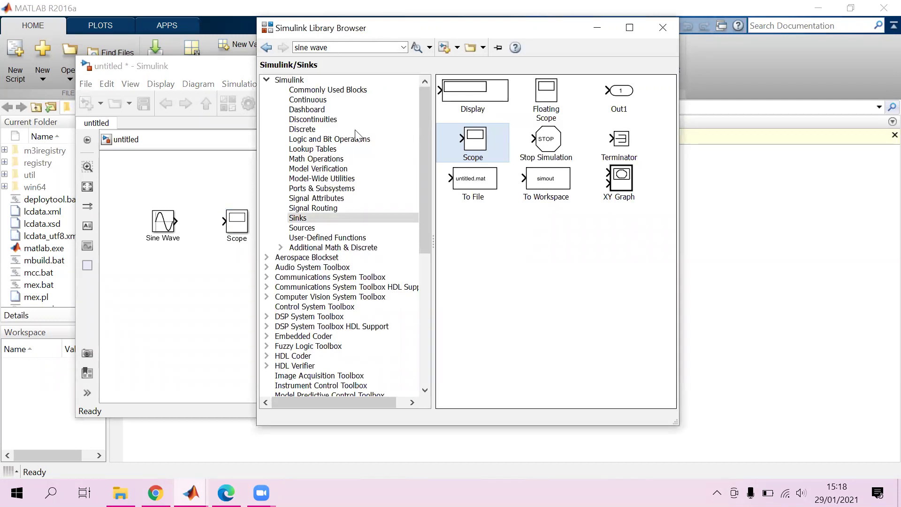
left_click(339, 47)
type("s")
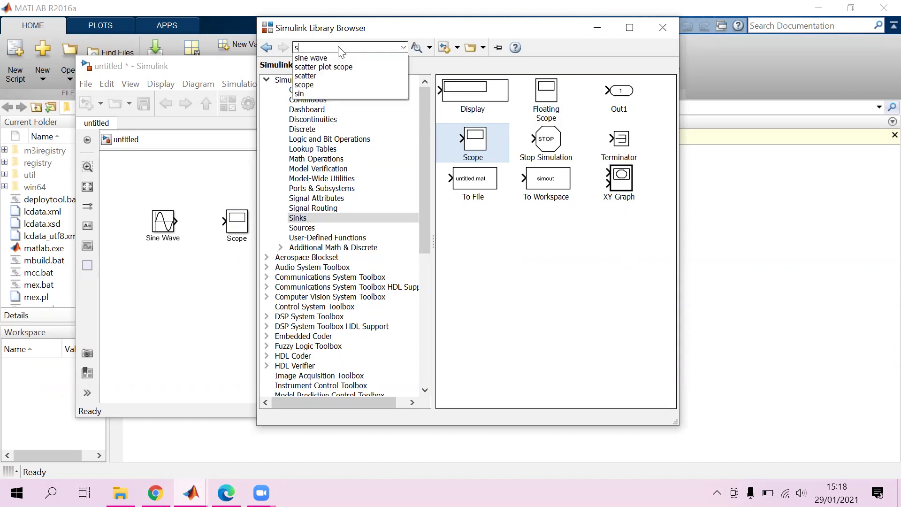
type("cope")
left_click(339, 47)
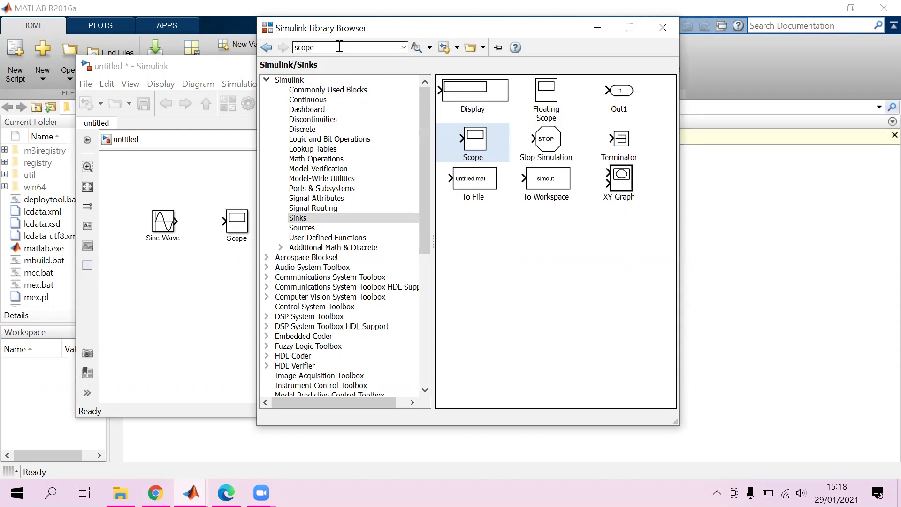
key("Return")
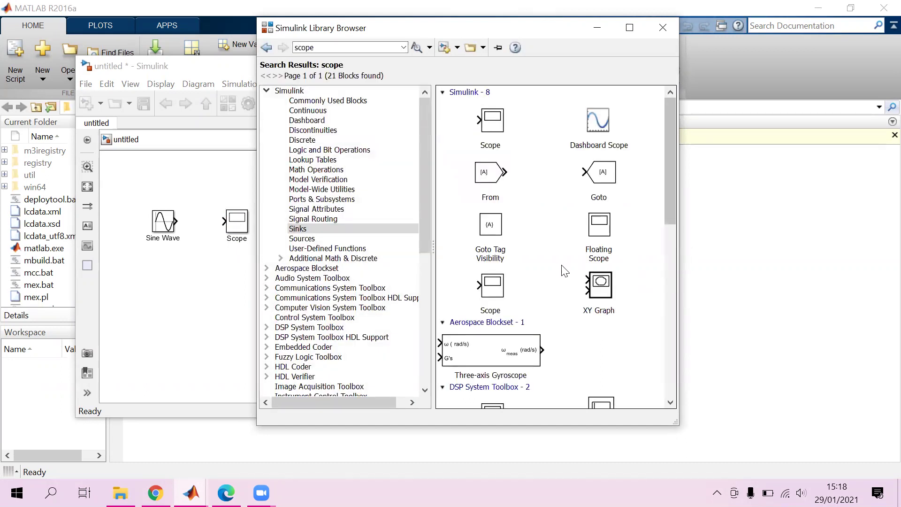
left_click(217, 275)
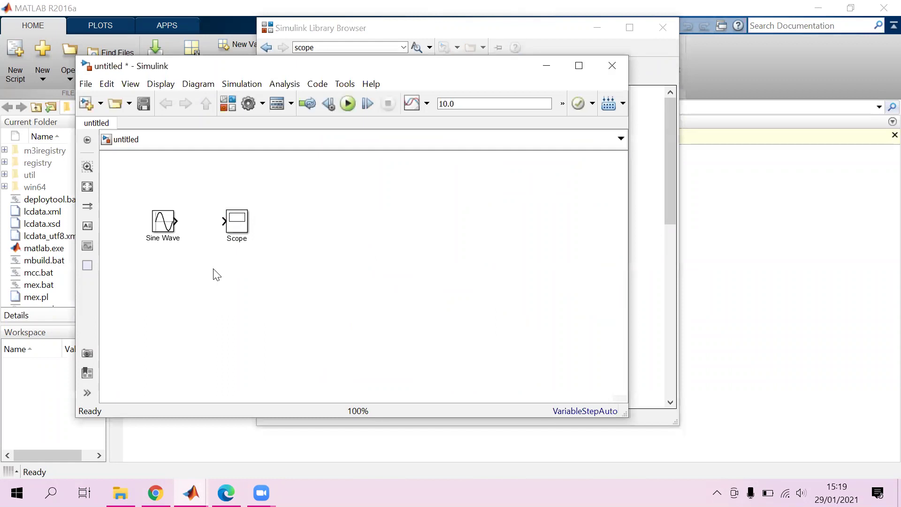
Connect the Sine Wave block's output to the Scope block's input.
left_click(217, 275)
left_click_drag(175, 220, 221, 224)
double_click(210, 288)
Open the Scope block's display and run the simulation to plot the sine wave signal in it.
left_click(241, 222)
double_click(239, 225)
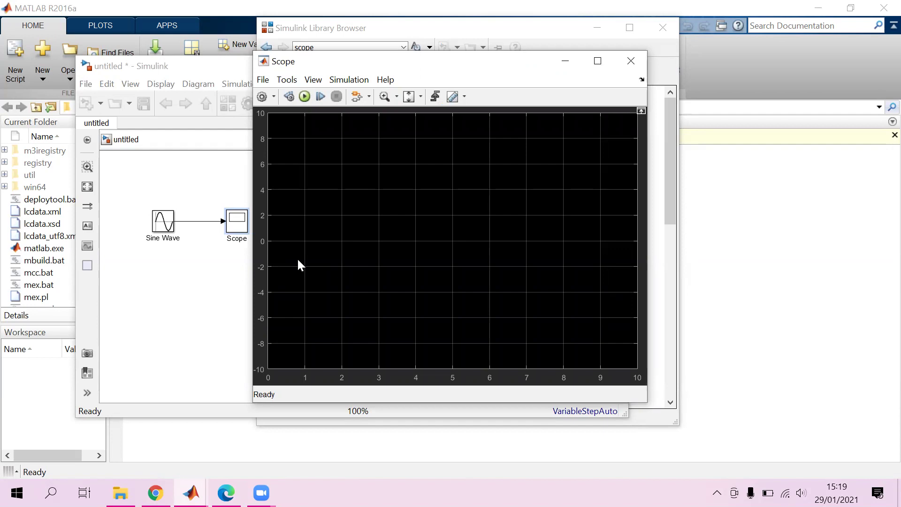
left_click(154, 302)
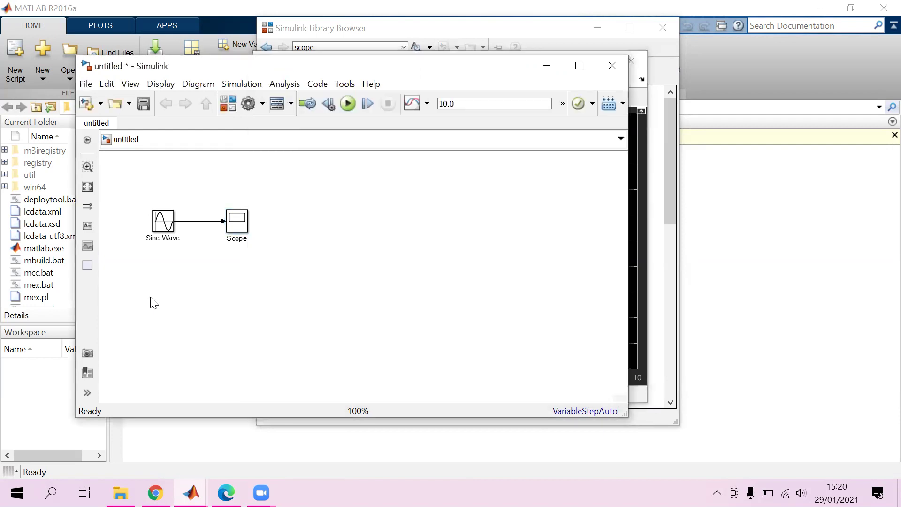
left_click(348, 103)
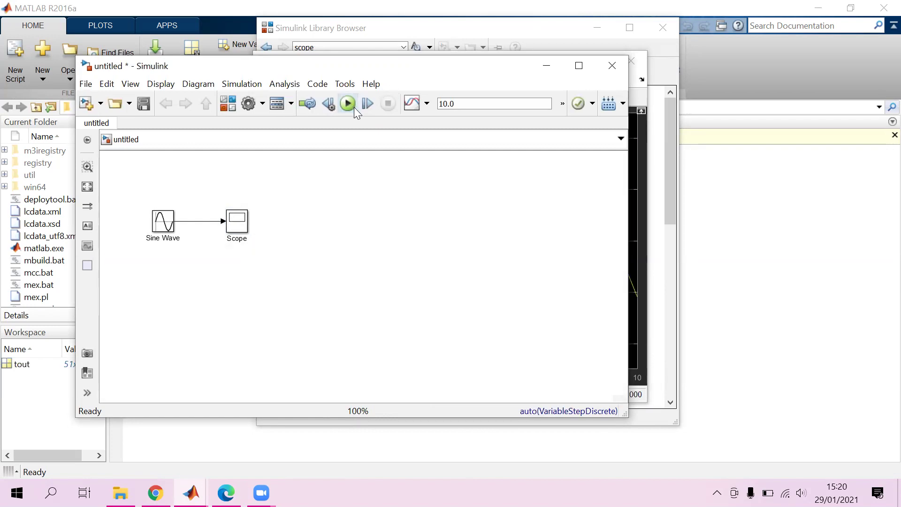
left_click(639, 191)
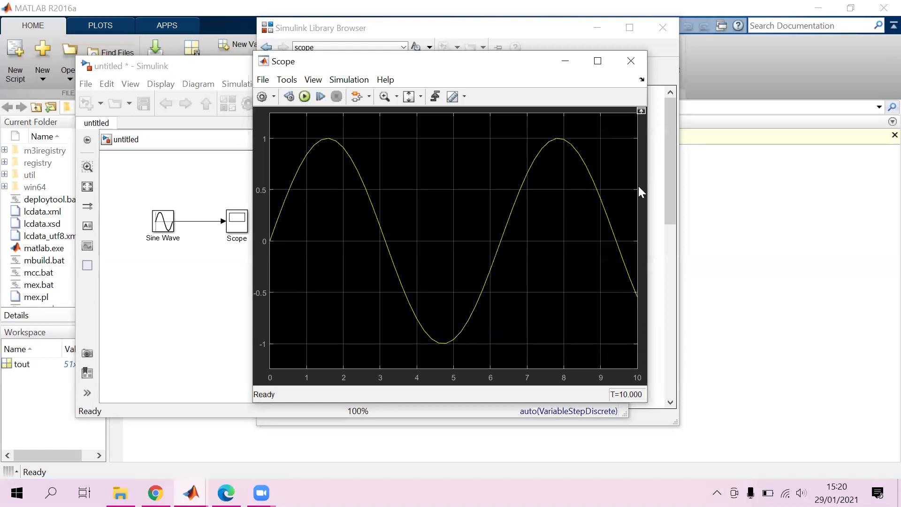
Examine the Sine Wave block's parameters, including amplitude, bias, frequency, phase and sample time, without changing them.
left_click(201, 295)
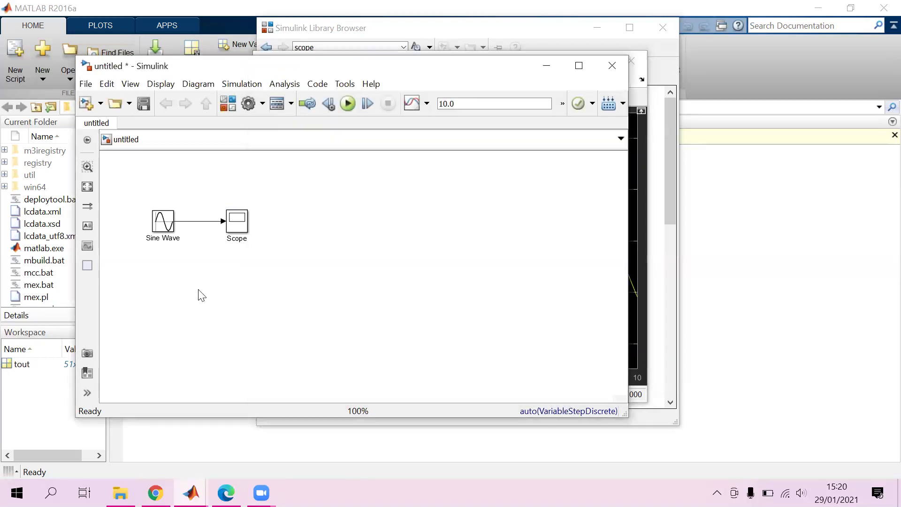
left_click(169, 224)
double_click(169, 224)
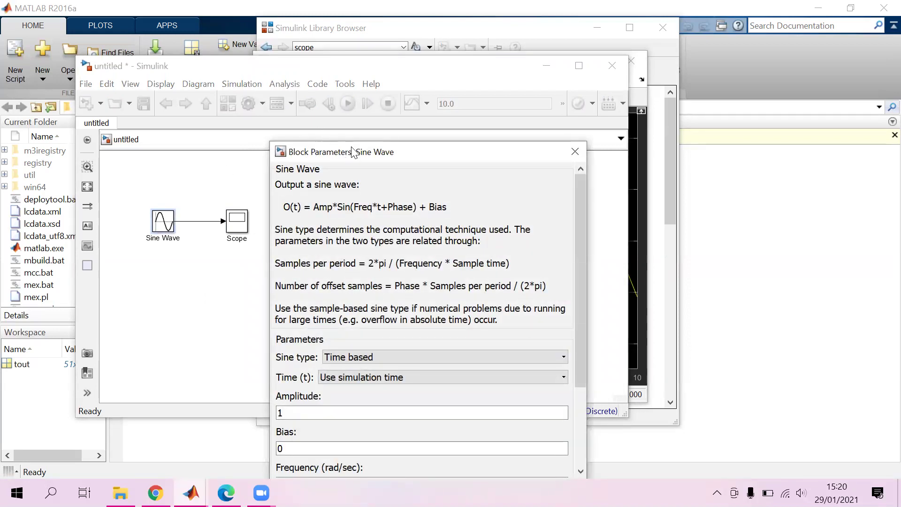
left_click_drag(352, 152, 345, 99)
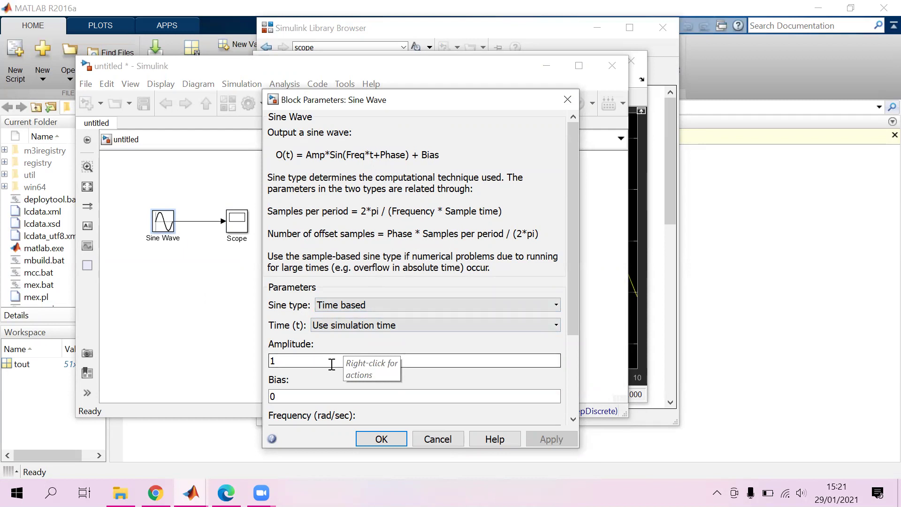
scroll(573, 262, "down", 1)
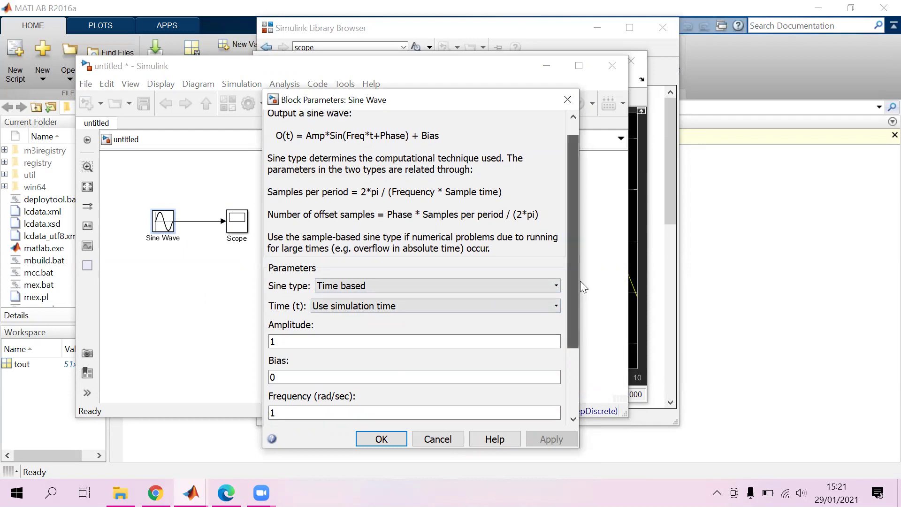
scroll(574, 305, "down", 5)
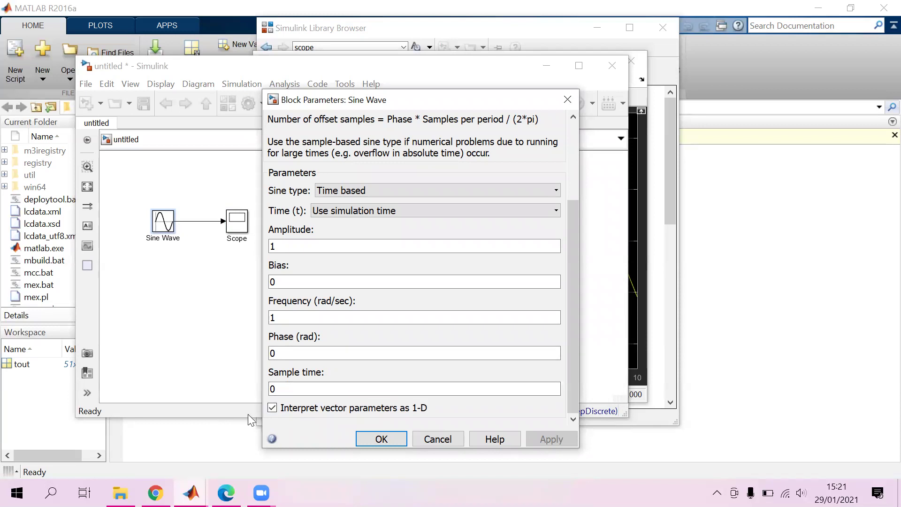
left_click(389, 438)
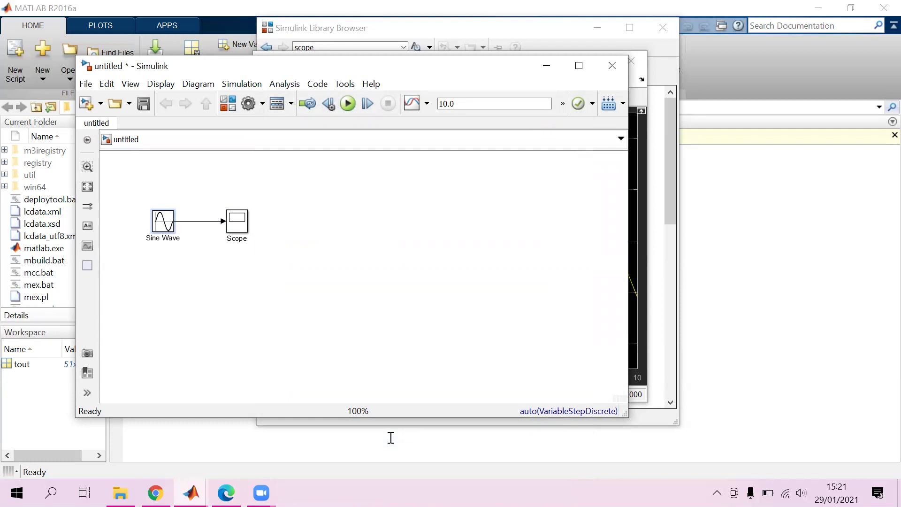
Rerun the simulation and bring the Scope display to the front, clear of the model's blocks.
left_click(340, 104)
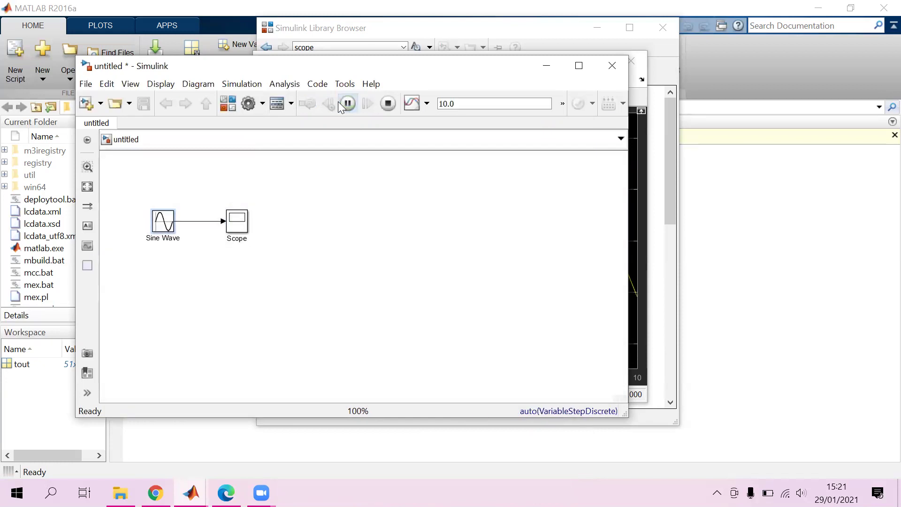
left_click(670, 310)
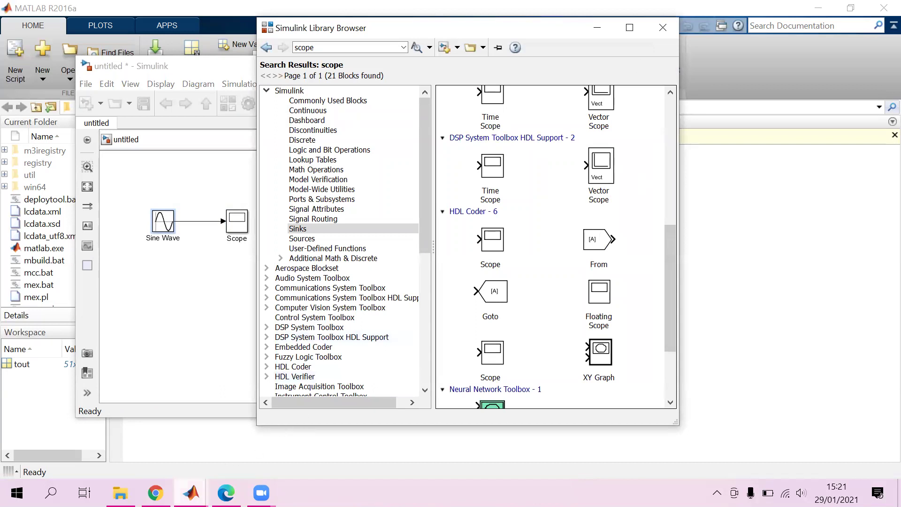
mouse_move(191, 492)
left_click(417, 416)
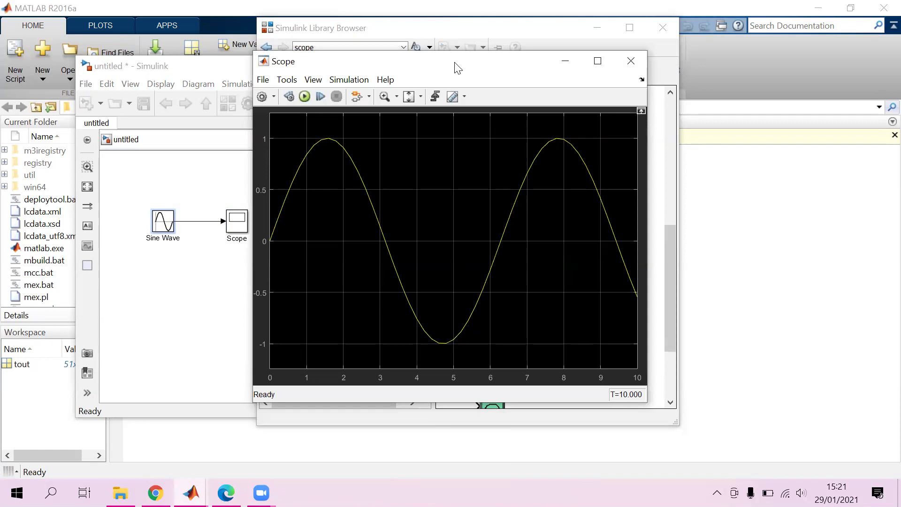
left_click_drag(457, 68, 524, 66)
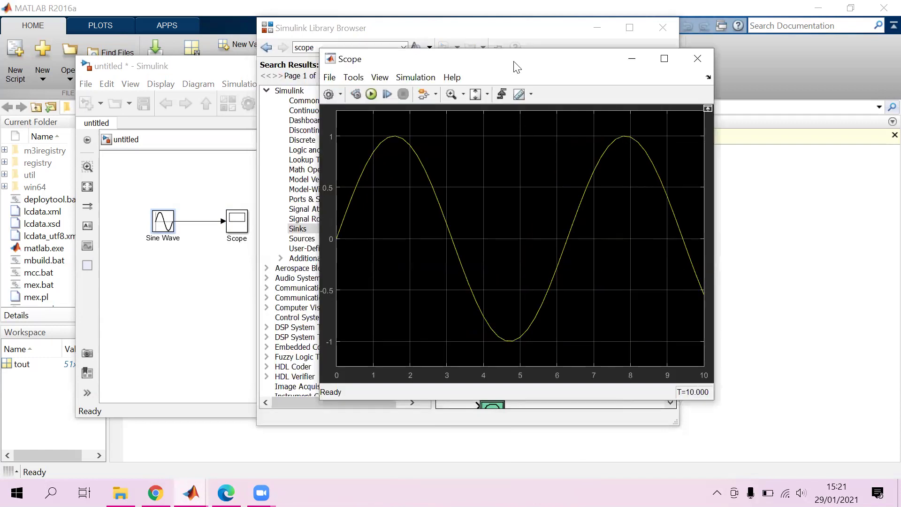
Set the Sine Wave block's amplitude to 2.
left_click(152, 230)
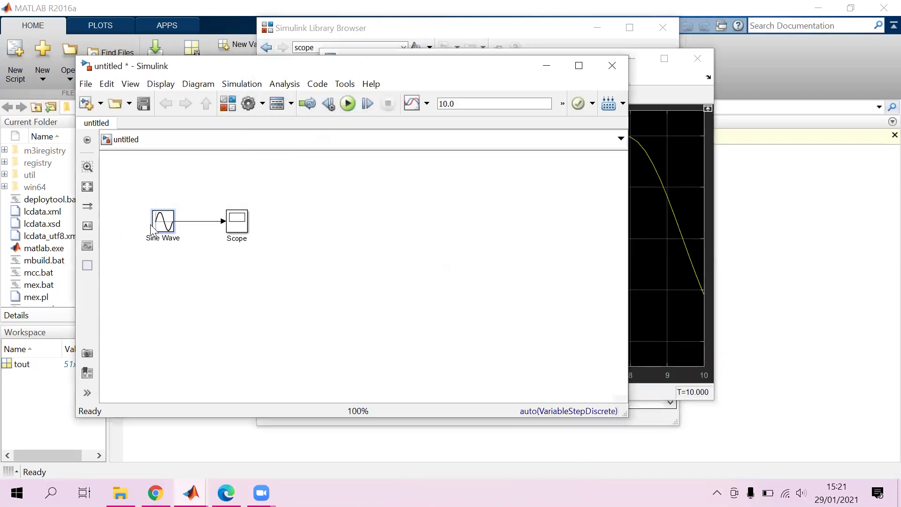
double_click(152, 230)
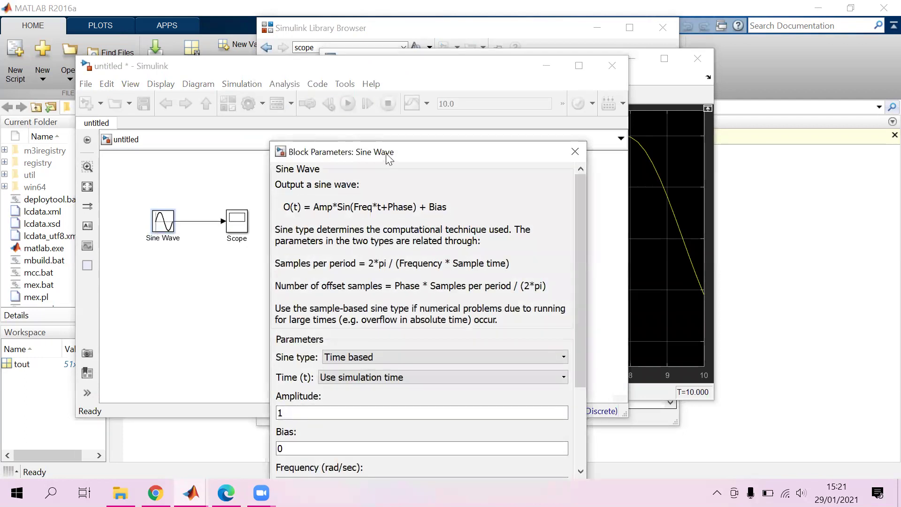
left_click_drag(390, 154, 377, 75)
double_click(269, 333)
type("2")
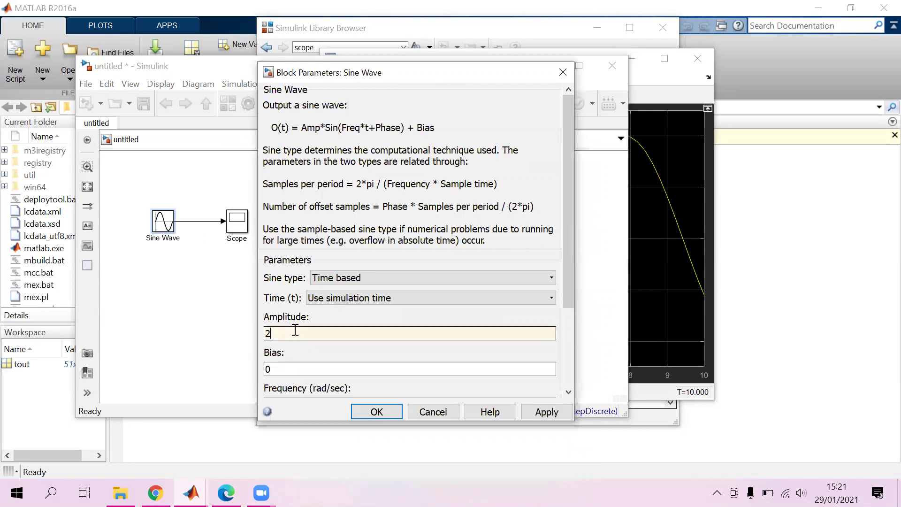
Set the Sine Wave block's frequency to 5 rad/sec and accept the parameter changes.
left_click_drag(566, 173, 568, 281)
left_click(267, 290)
double_click(267, 291)
key("BackSpace")
key("ctrl+z")
type("5")
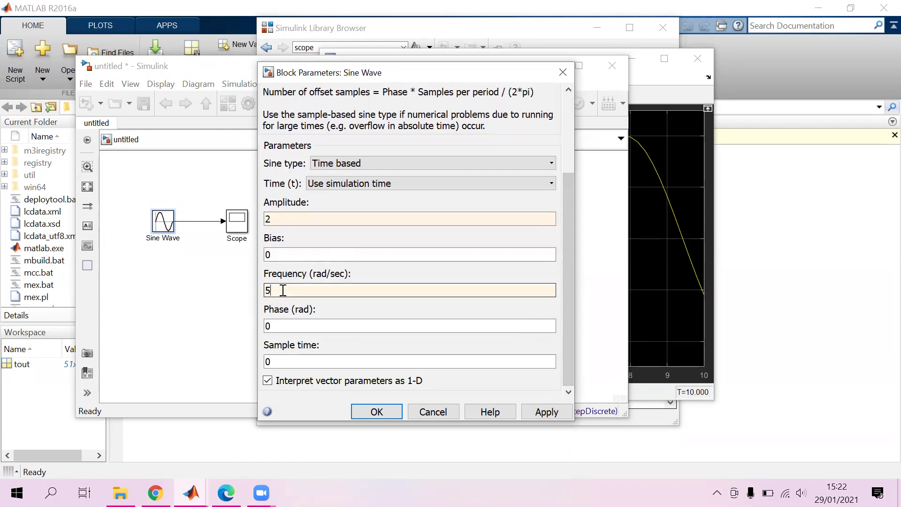
left_click(376, 412)
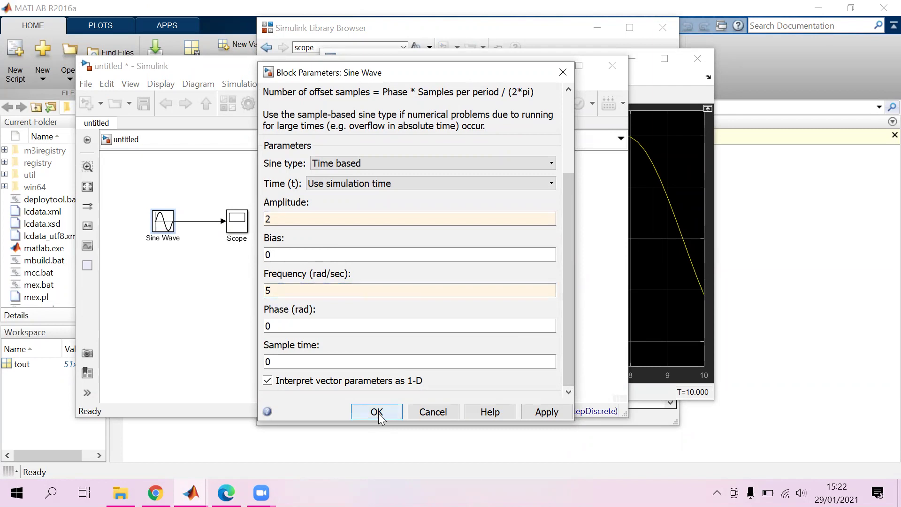
Run the simulation with the changed sine parameters, view the waveform in the Scope and return to the model.
left_click(347, 104)
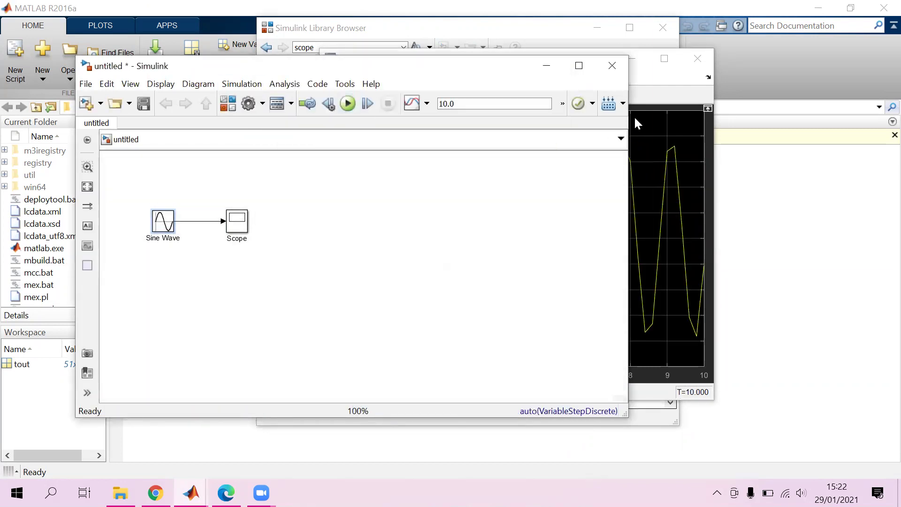
left_click(659, 165)
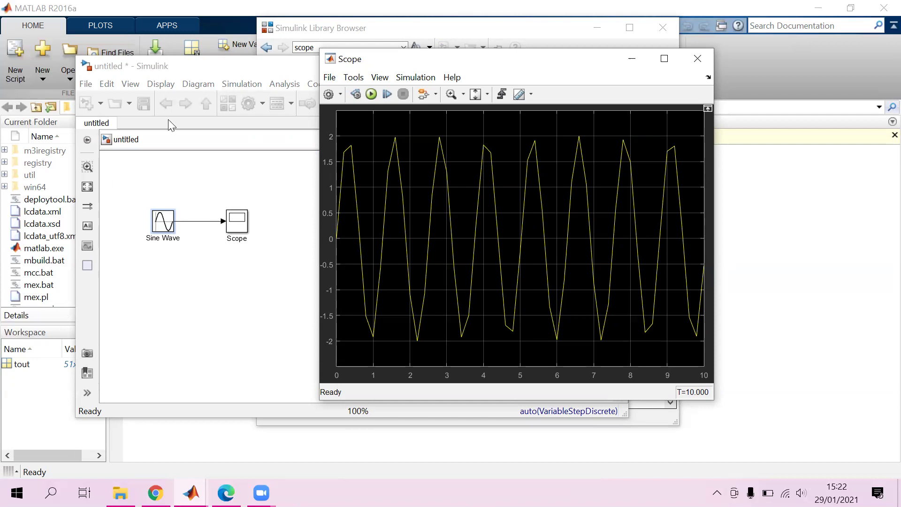
left_click(199, 310)
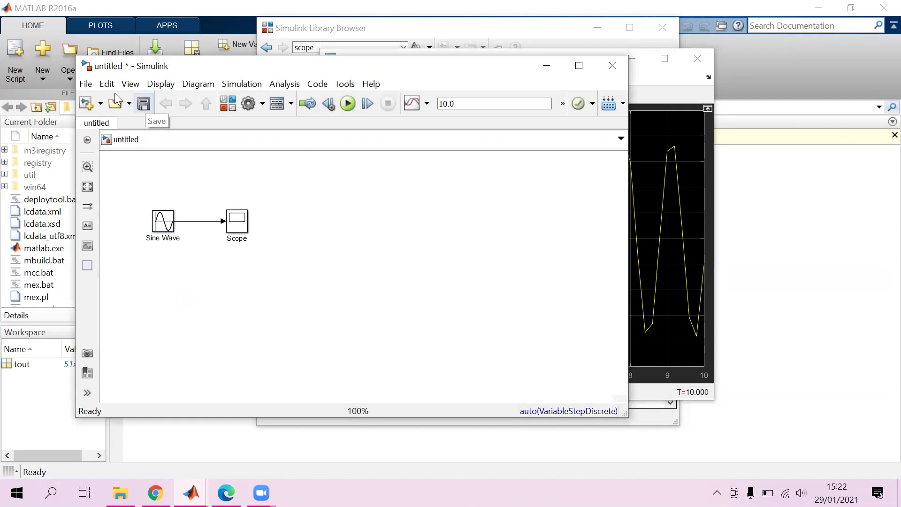
left_click(83, 86)
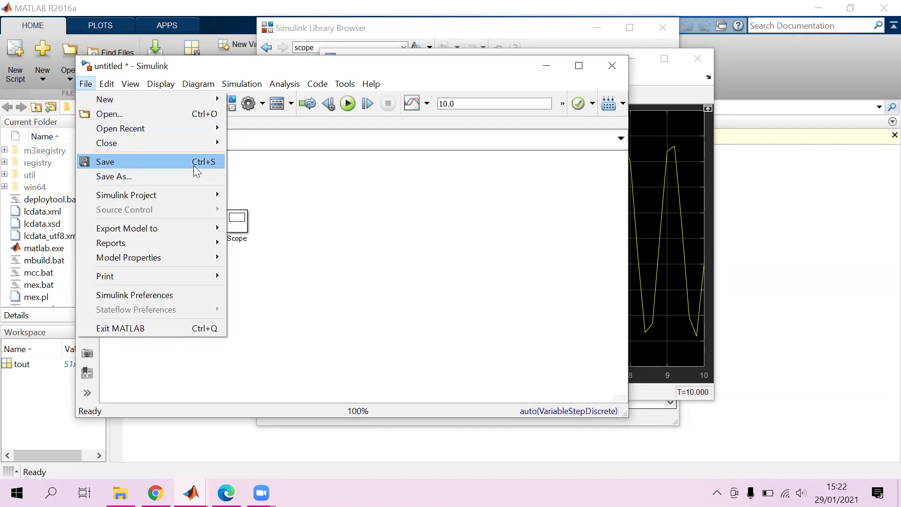
left_click(298, 215)
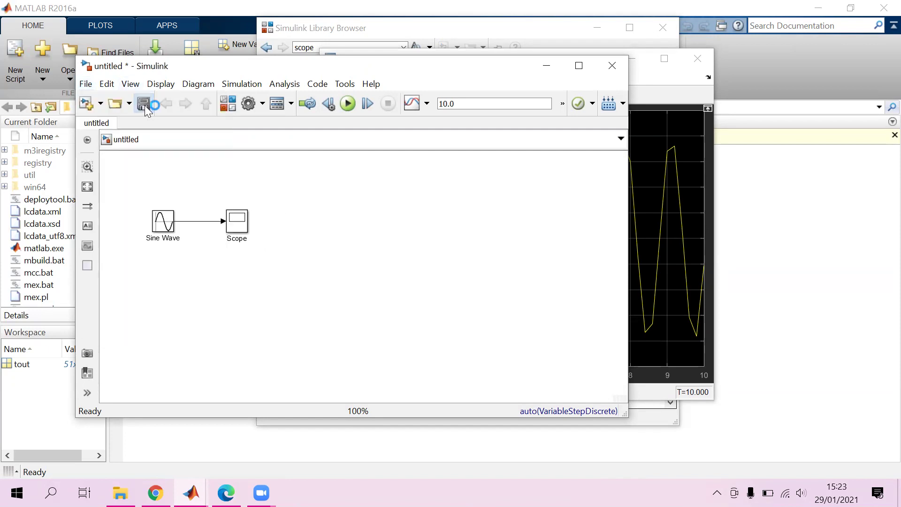
left_click(143, 104)
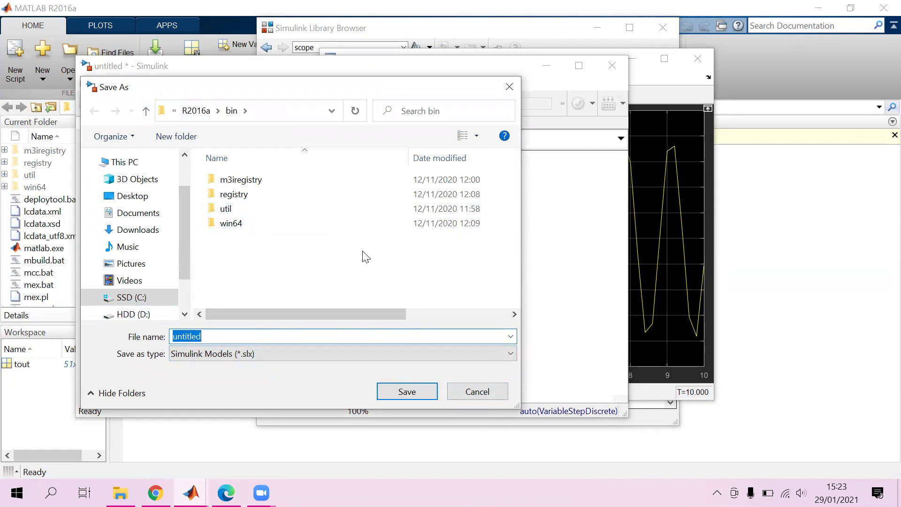
left_click(476, 391)
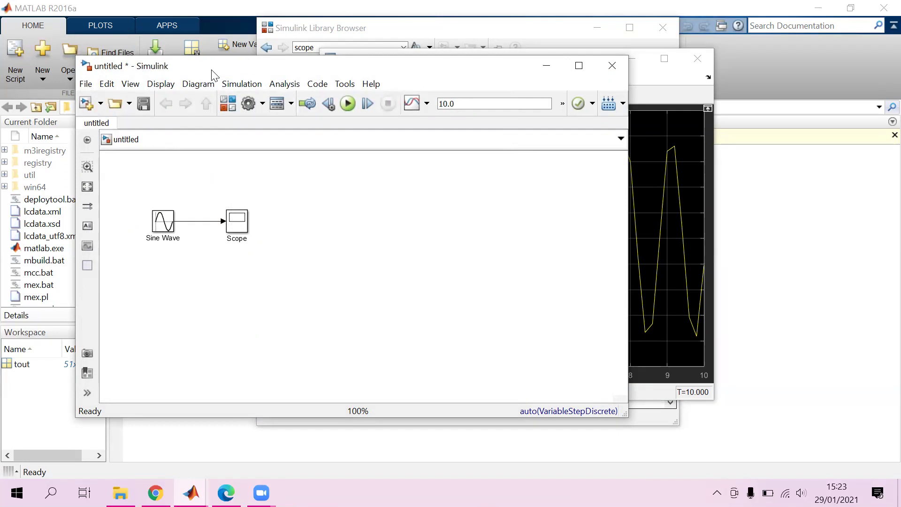
Review the open MATLAB, model, Library Browser and Scope windows in turn, including the Scope's file and tool options.
left_click_drag(212, 75, 251, 76)
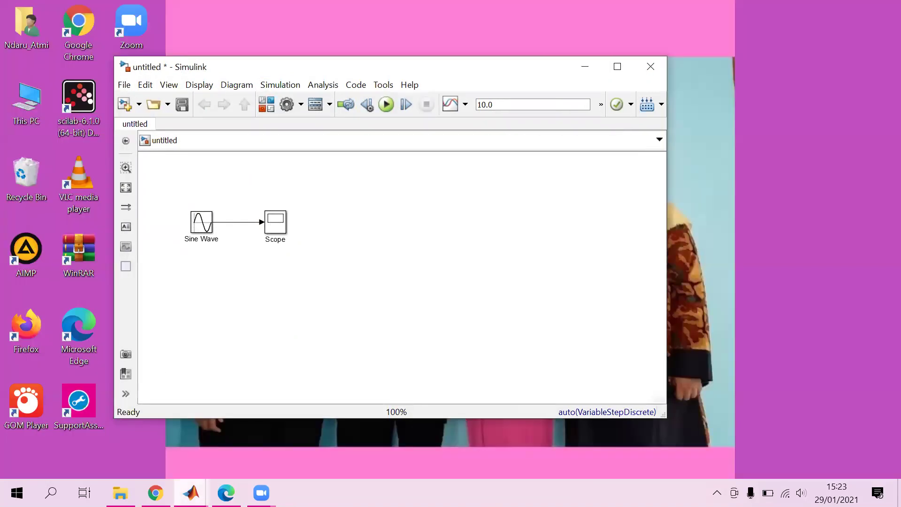
mouse_move(191, 492)
left_click(95, 422)
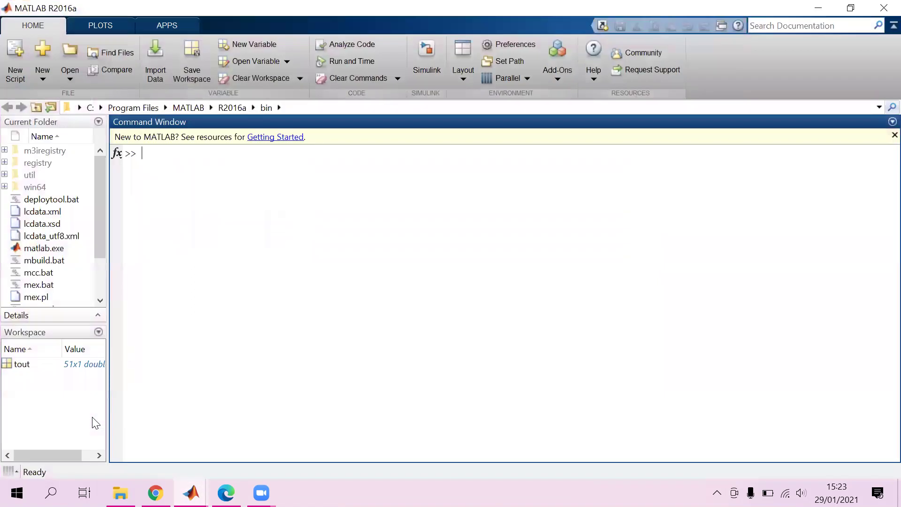
mouse_move(191, 492)
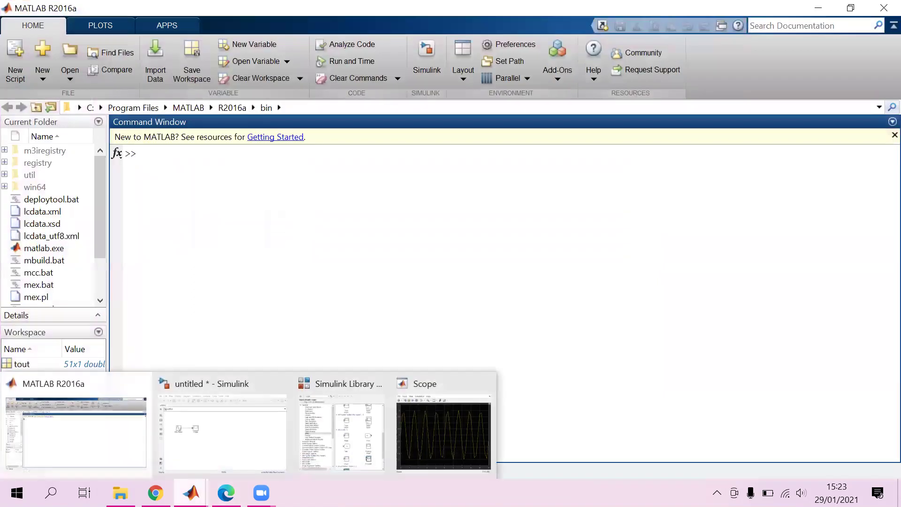
left_click(223, 458)
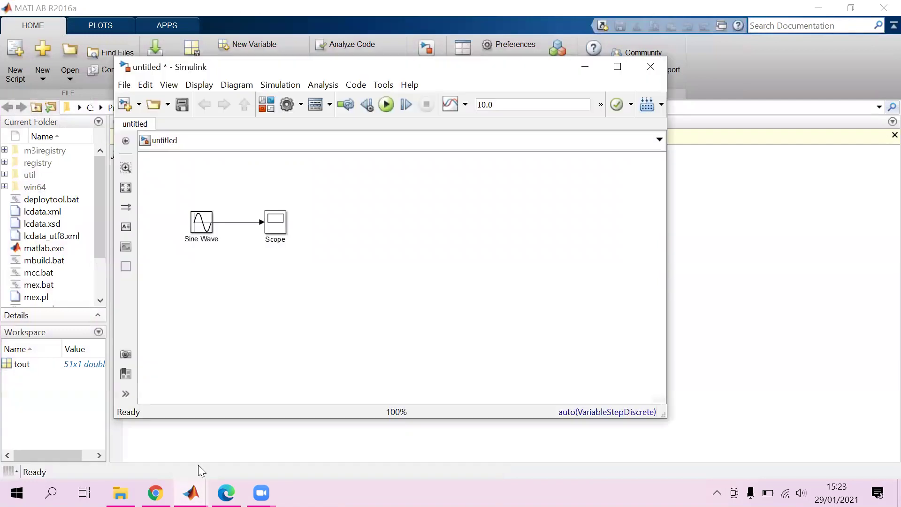
mouse_move(191, 493)
left_click(331, 396)
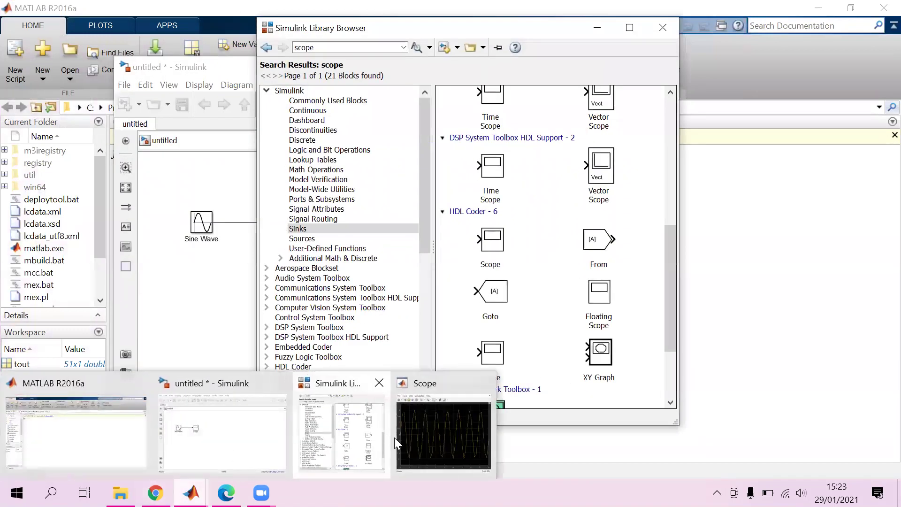
left_click(405, 443)
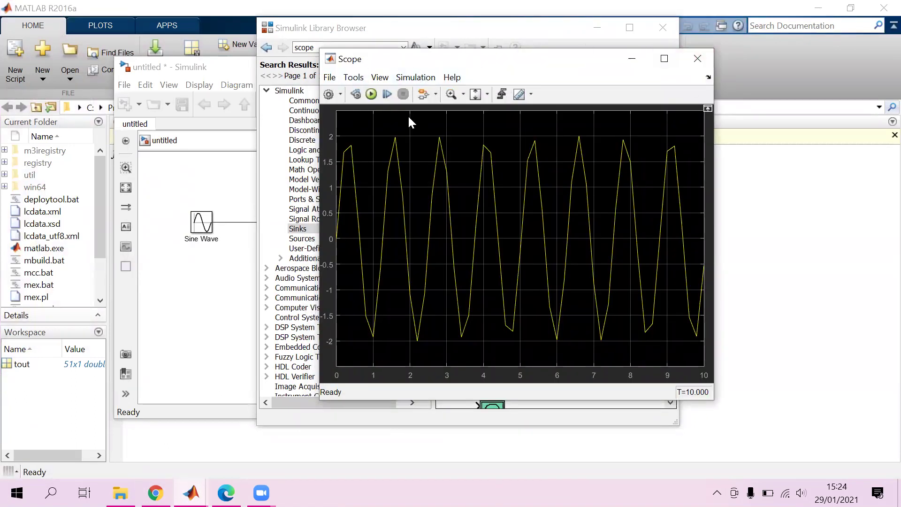
left_click(330, 77)
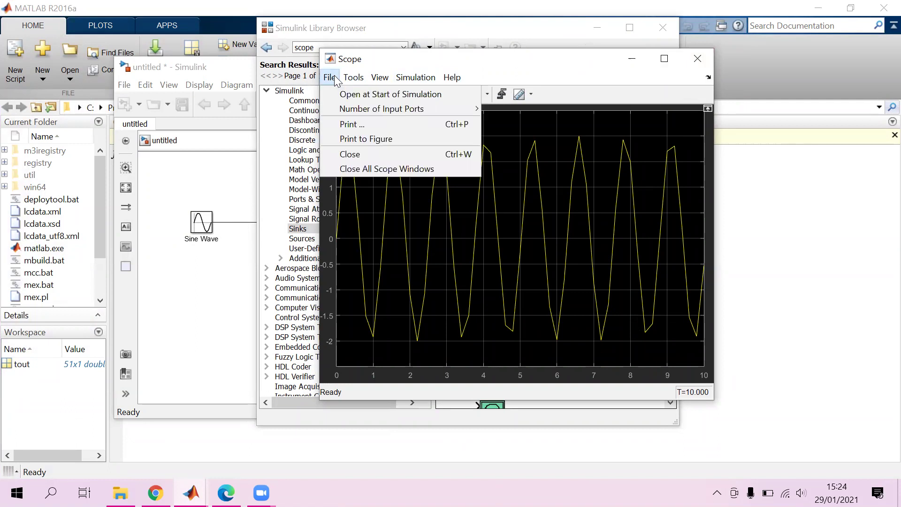
left_click(353, 77)
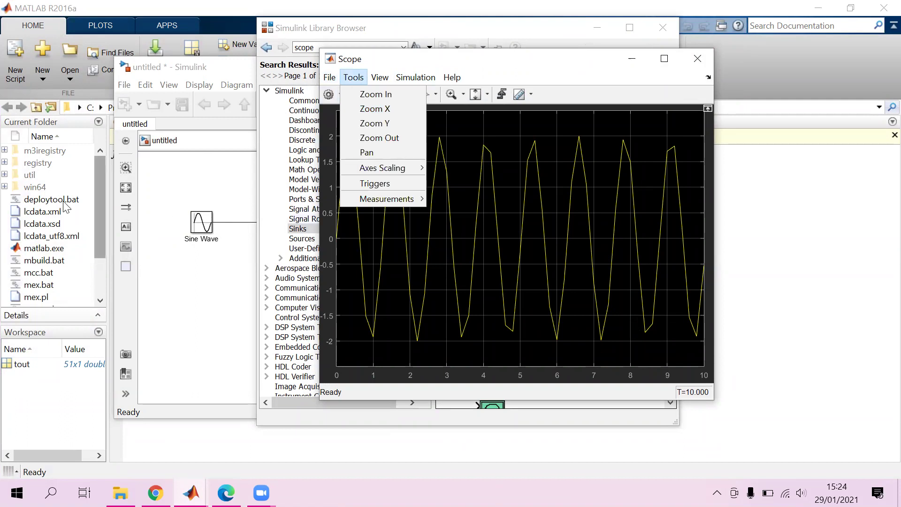
Create a new blank Simulink model and close the sine wave model without saving it.
left_click(185, 239)
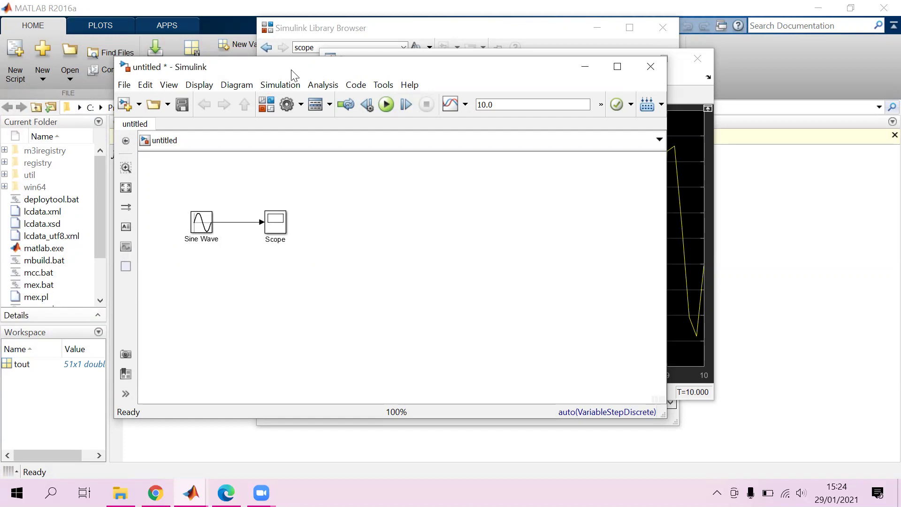
left_click(123, 106)
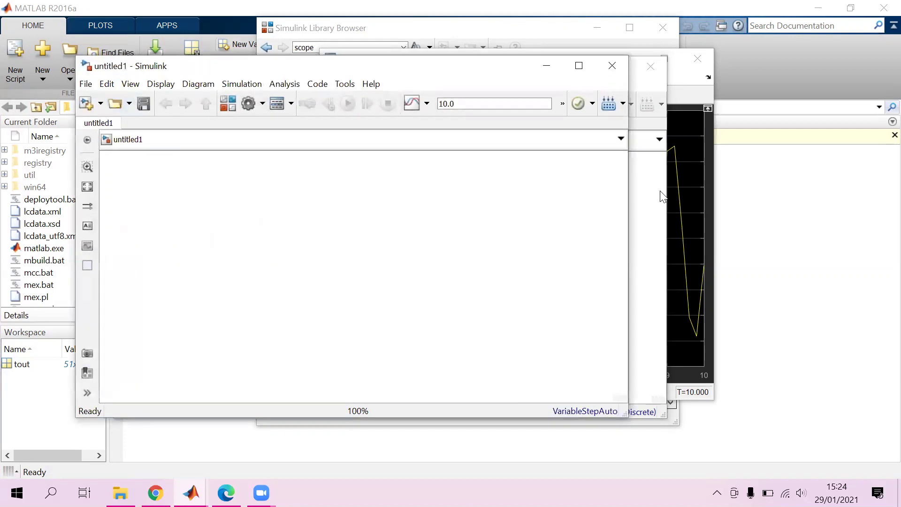
left_click(649, 66)
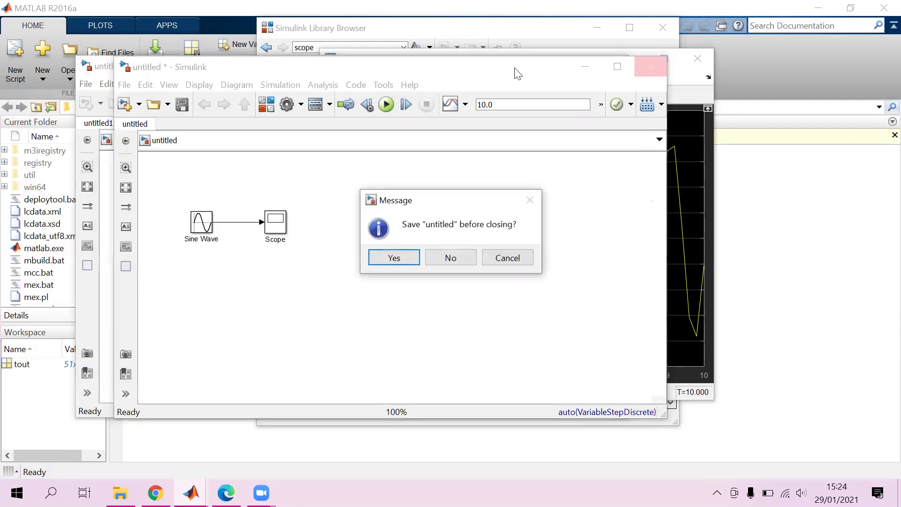
left_click(448, 256)
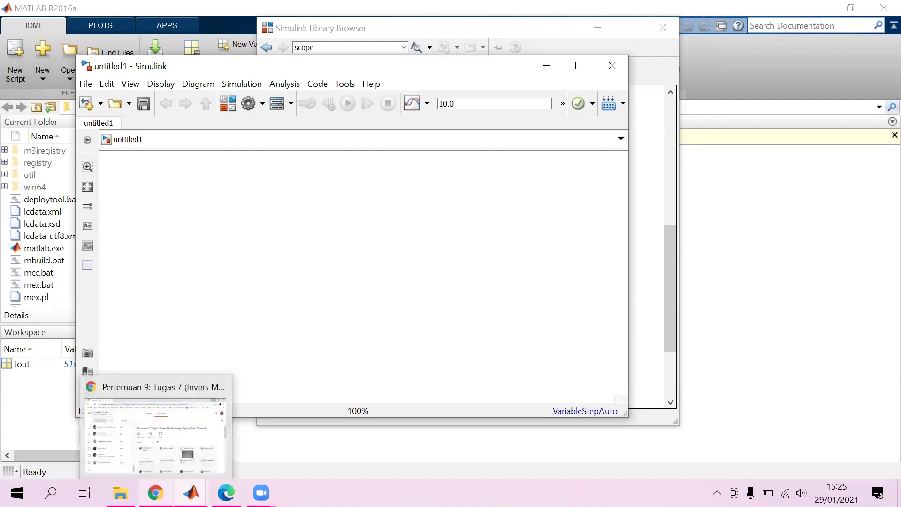
Switch to the lab module PDF in Edge and read on to the end of page 63.
left_click(226, 493)
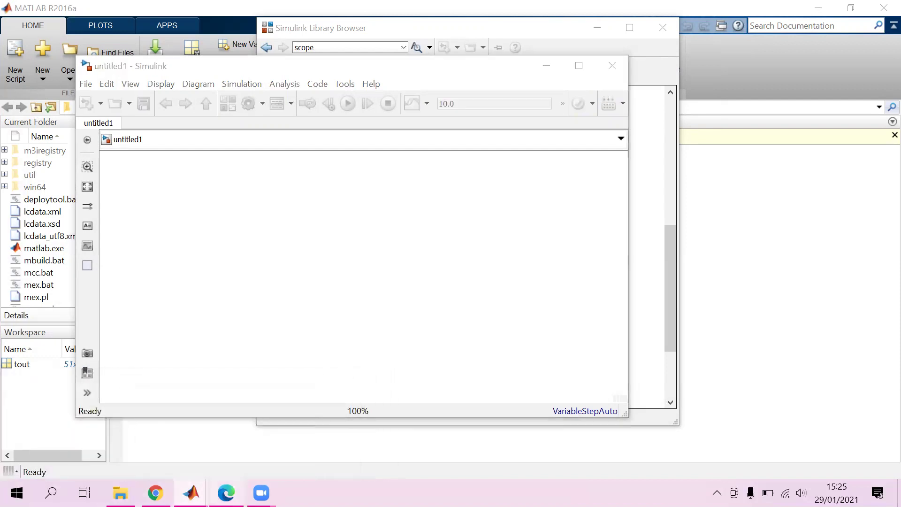
scroll(319, 275, "down", 15)
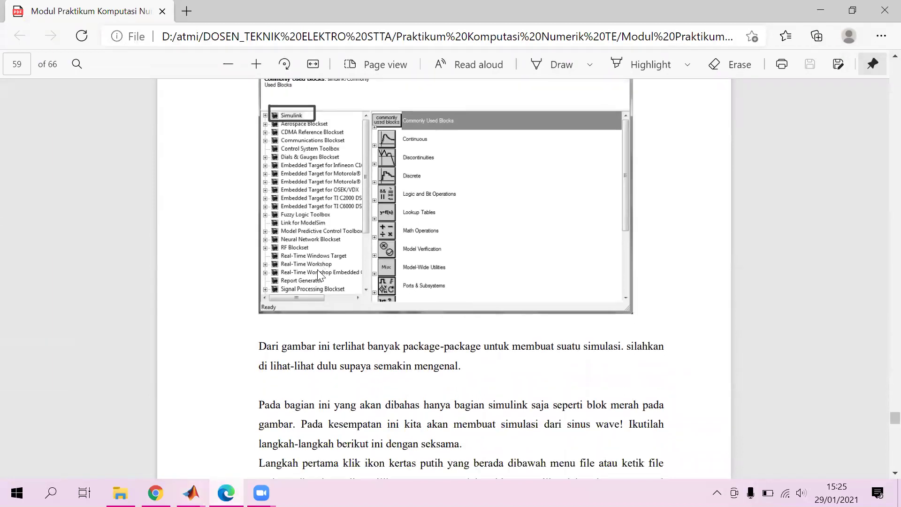
scroll(318, 276, "down", 20)
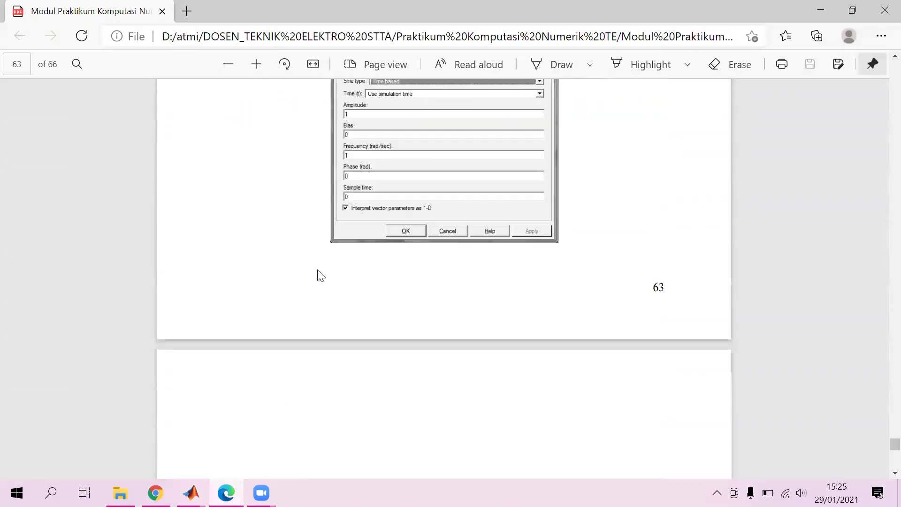
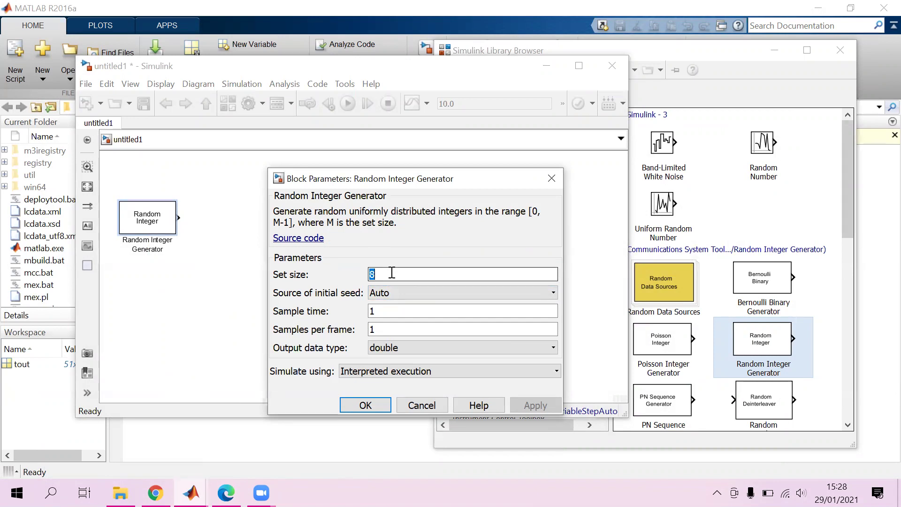
Set the Random Integer Generator block's set size to 16 and accept the parameters.
type("16")
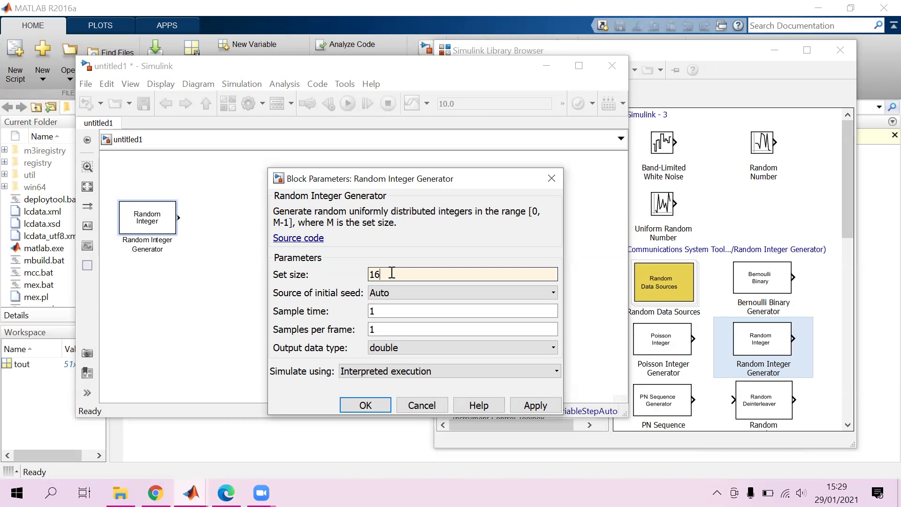
left_click(364, 404)
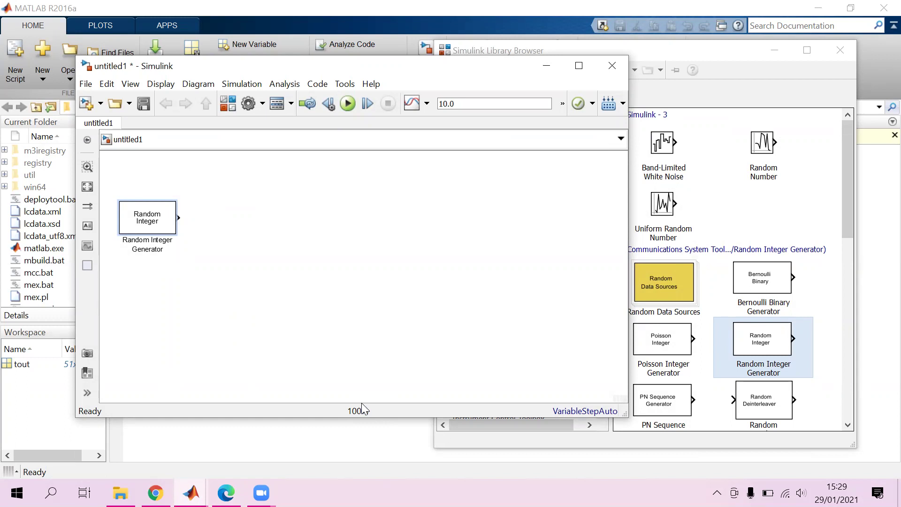
Search the block library for "rectangular" and add a Communications System Toolbox Rectangular QAM Modulator Baseband block to the right of the Random Integer Generator.
left_click(674, 54)
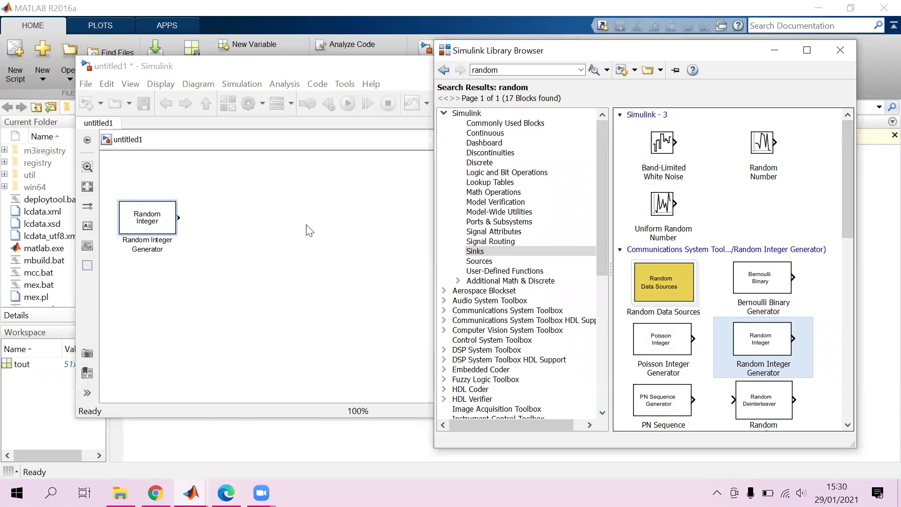
double_click(522, 69)
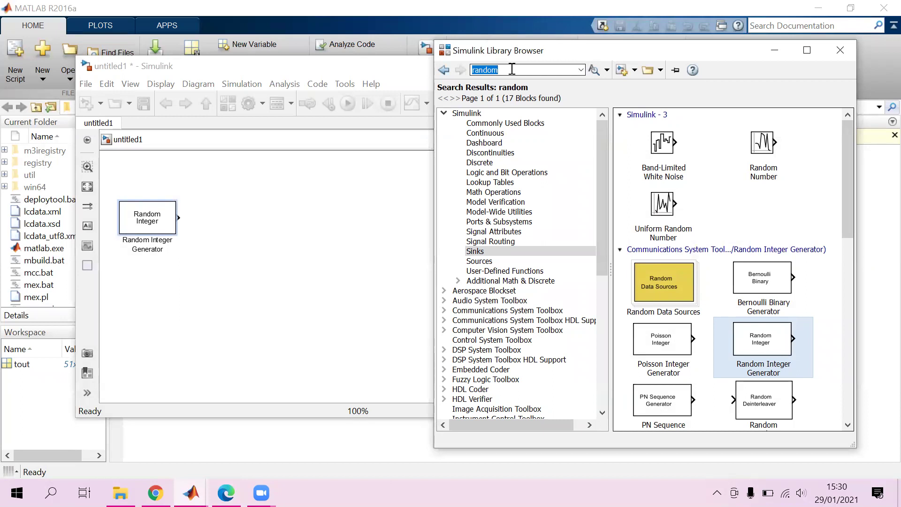
type("rects")
key("BackSpace")
key("Down")
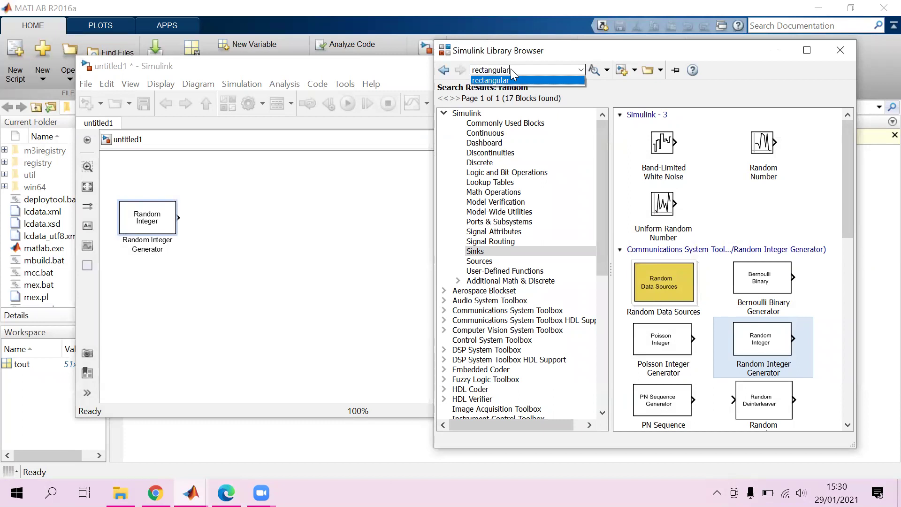
key("Return")
key("Return")
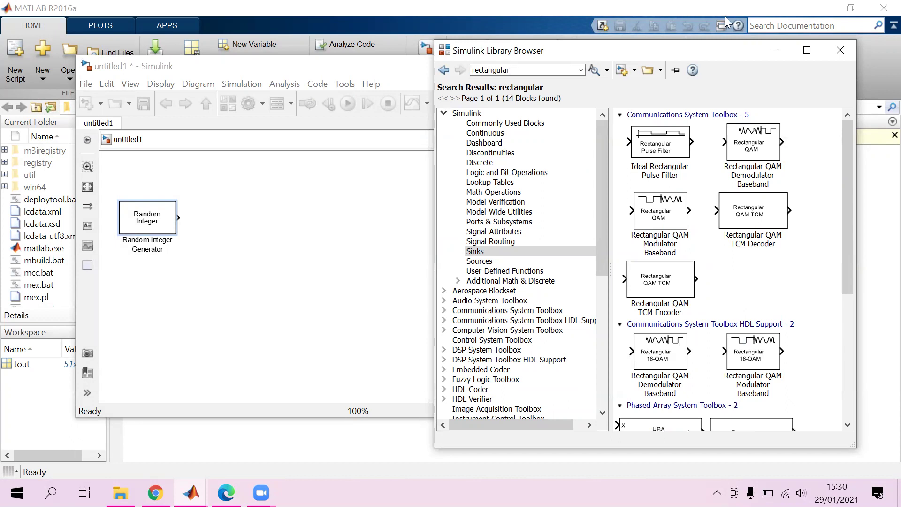
left_click(647, 227)
left_click_drag(656, 221, 266, 220)
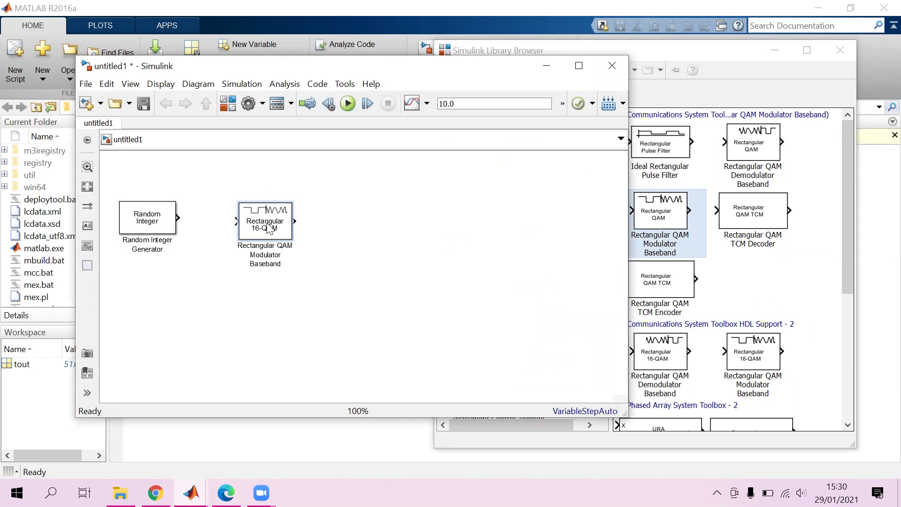
Set the Rectangular QAM Modulator Baseband block's normalization method to Peak Power and accept the parameters.
double_click(265, 221)
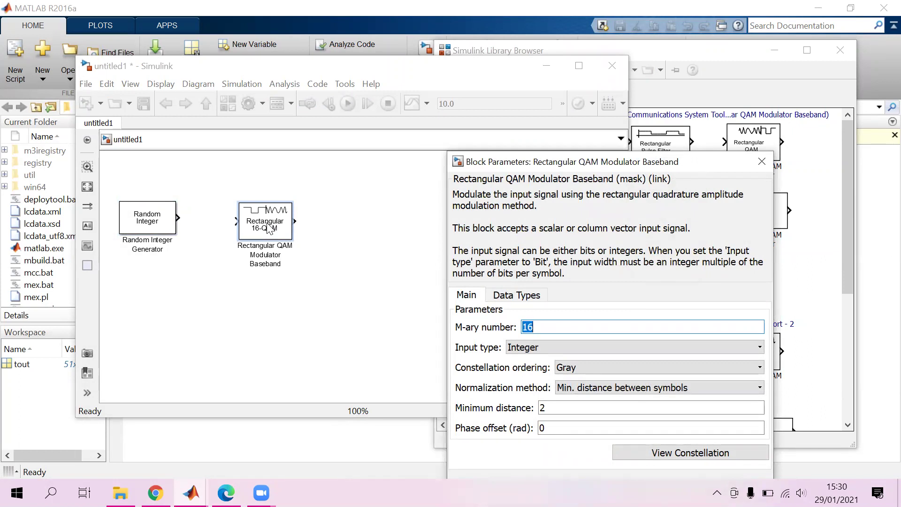
left_click(680, 387)
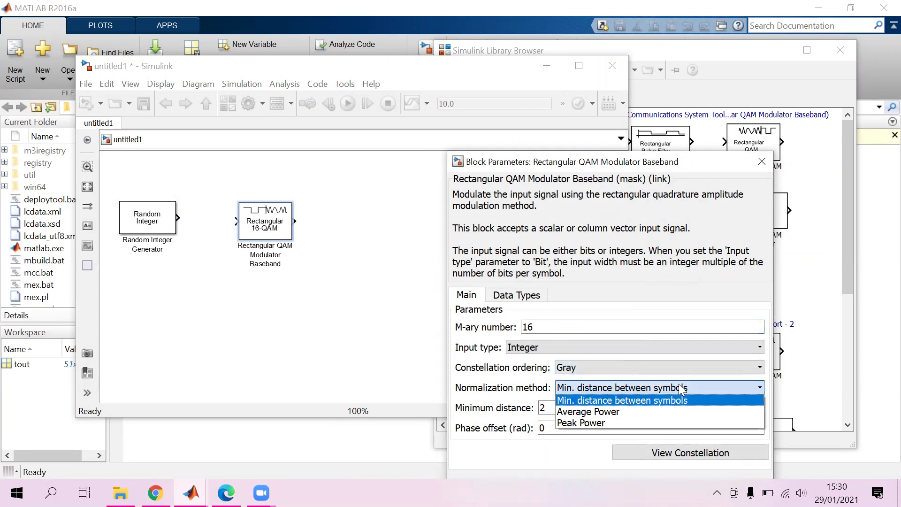
left_click(634, 423)
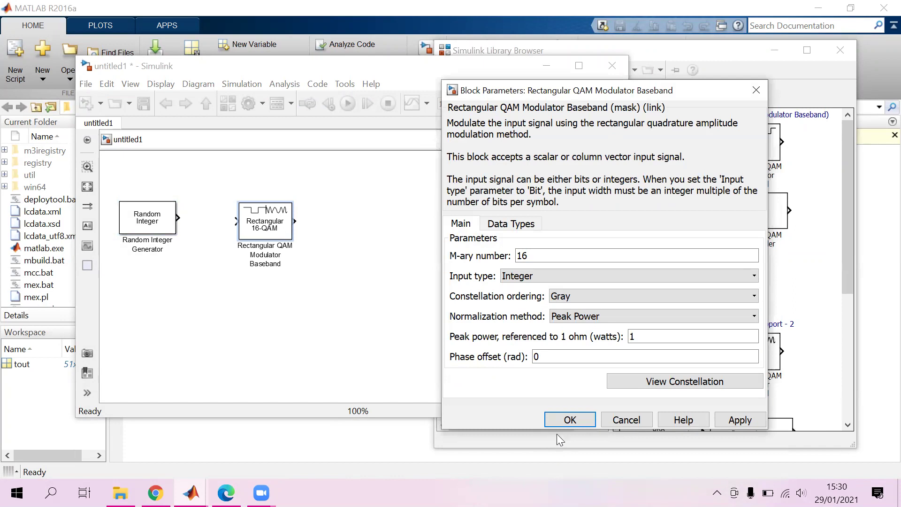
left_click(563, 420)
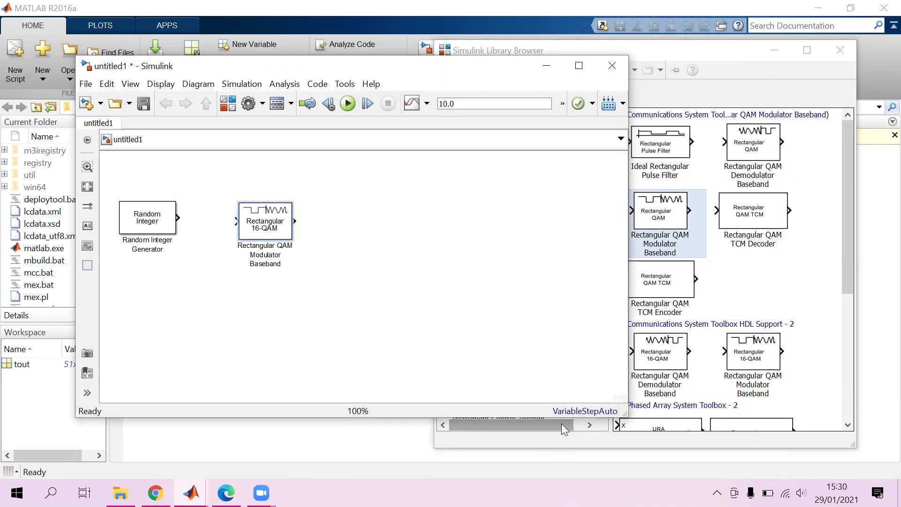
Search the block library for "awgn" and add an AWGN Channel block to the right of the QAM modulator, aligned with its output.
left_click(684, 54)
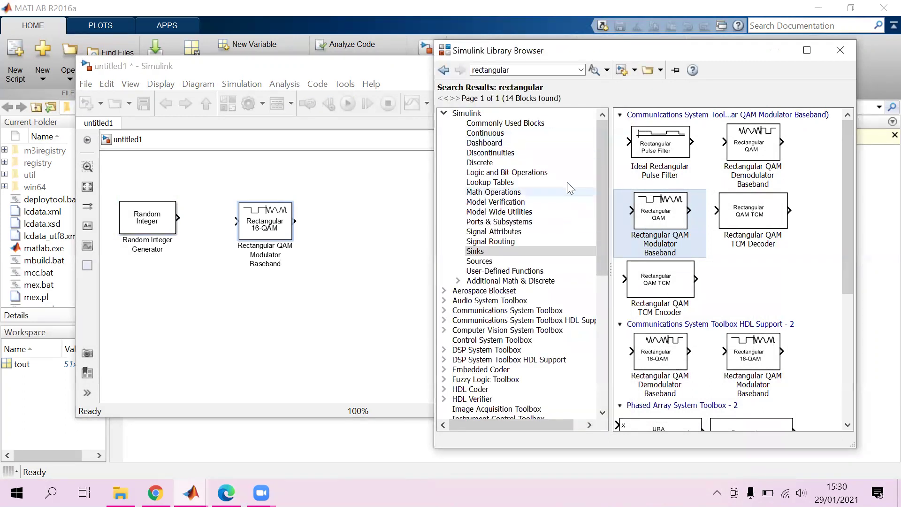
double_click(521, 70)
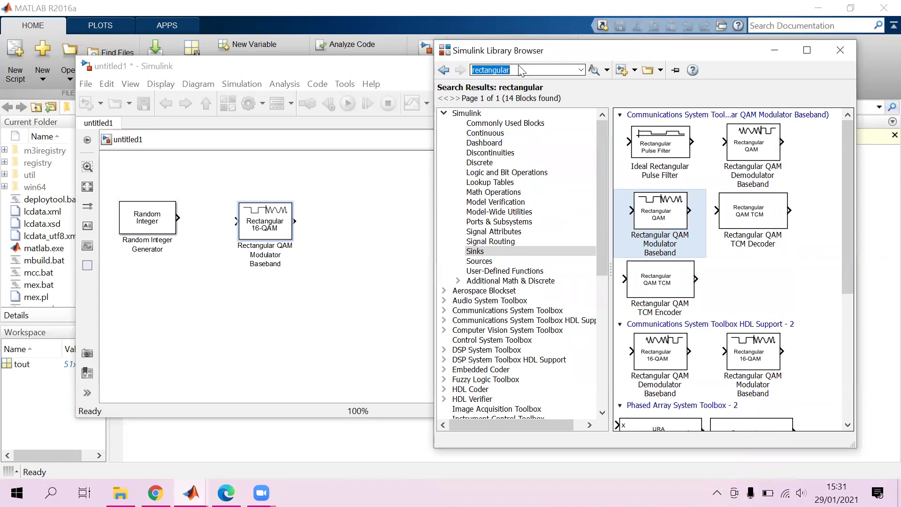
type("AW")
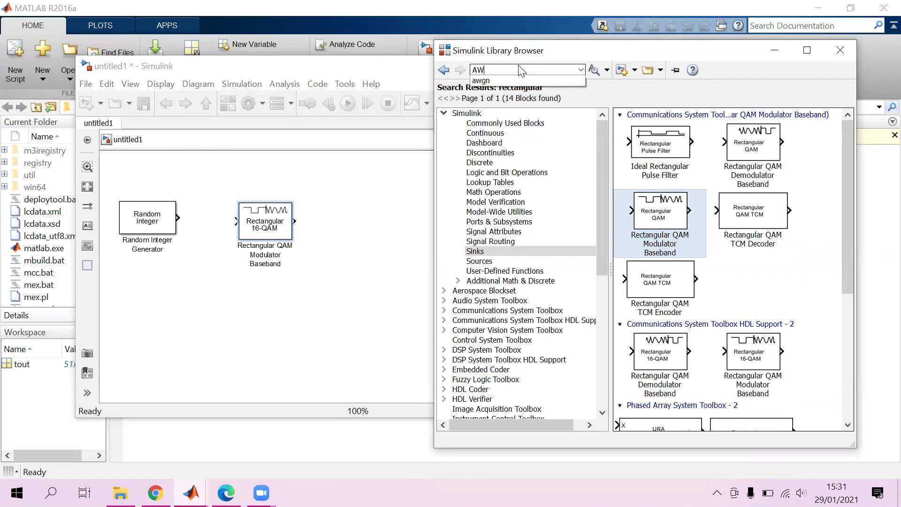
key("Down")
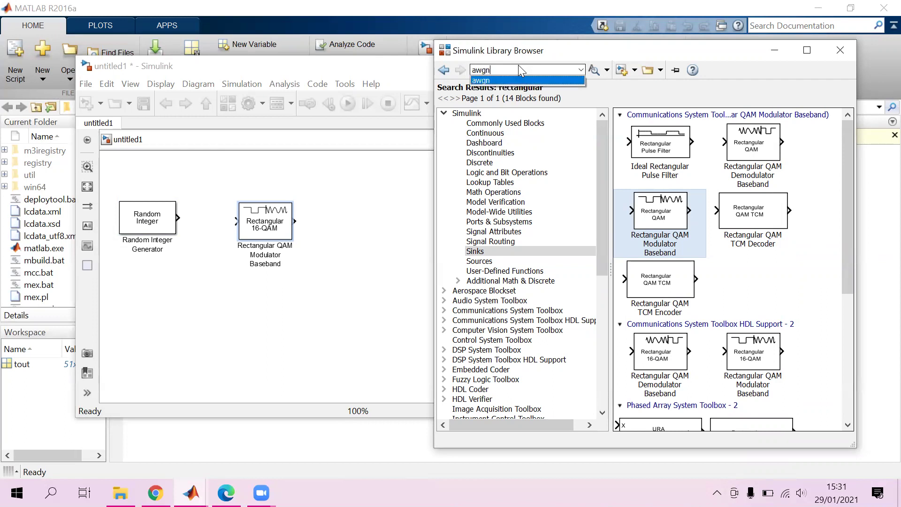
key("Return")
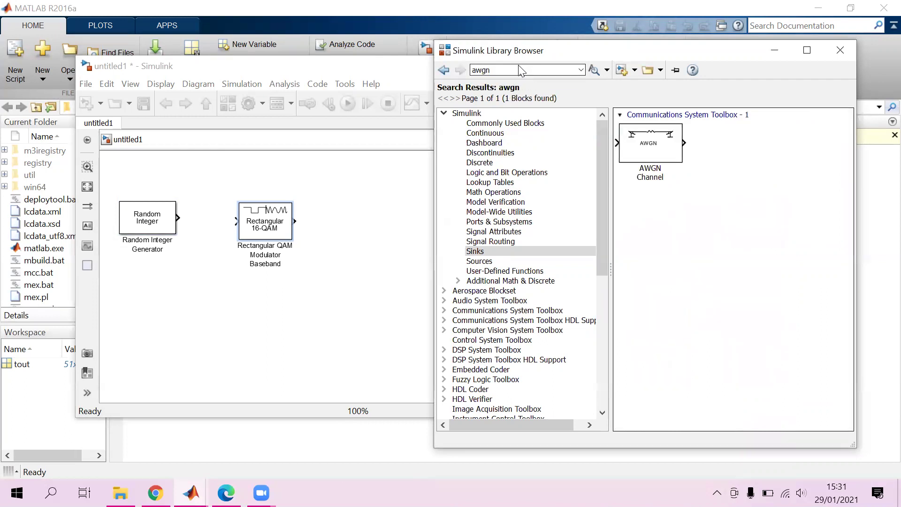
left_click(673, 152)
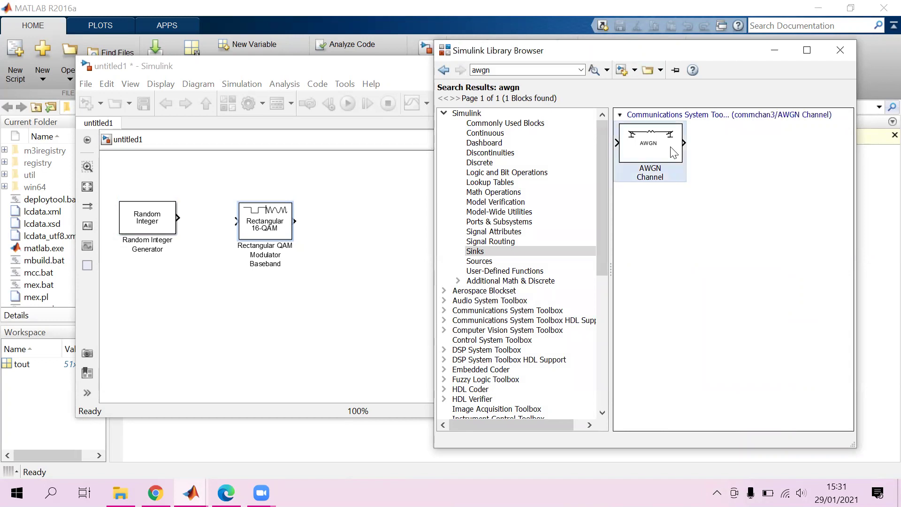
left_click_drag(673, 153, 380, 218)
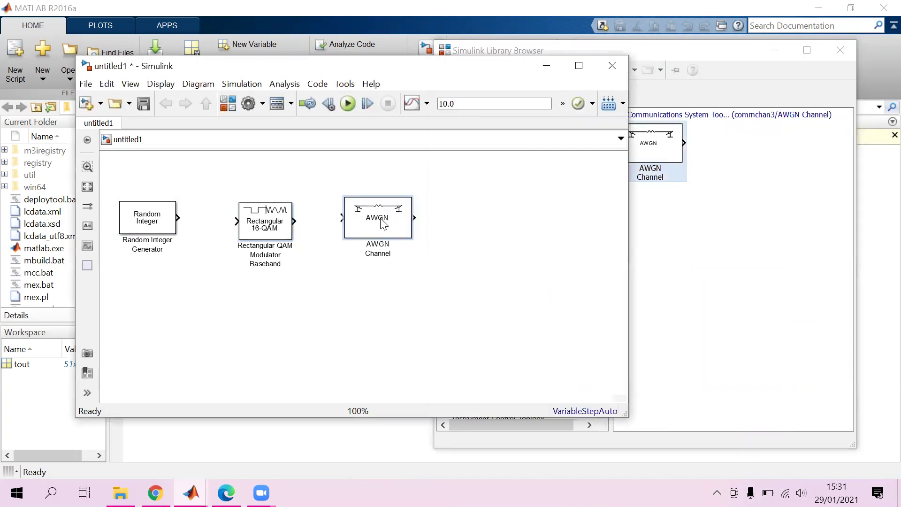
left_click_drag(381, 219, 384, 227)
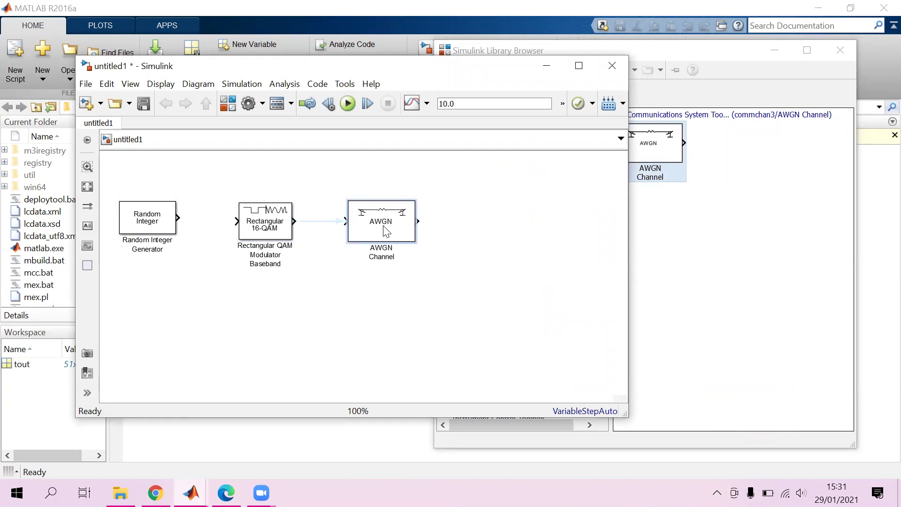
Set the AWGN Channel block's Eb/No to 20 dB and accept the parameters.
double_click(387, 217)
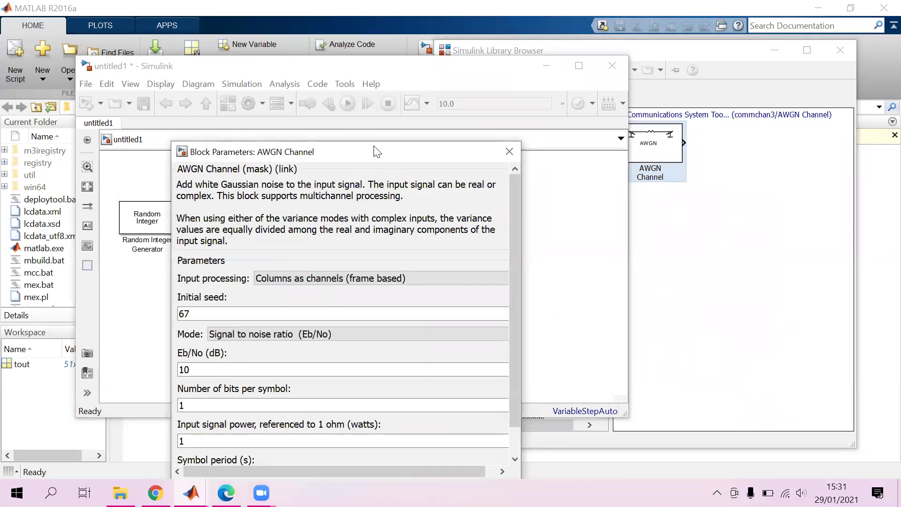
left_click_drag(375, 147, 376, 99)
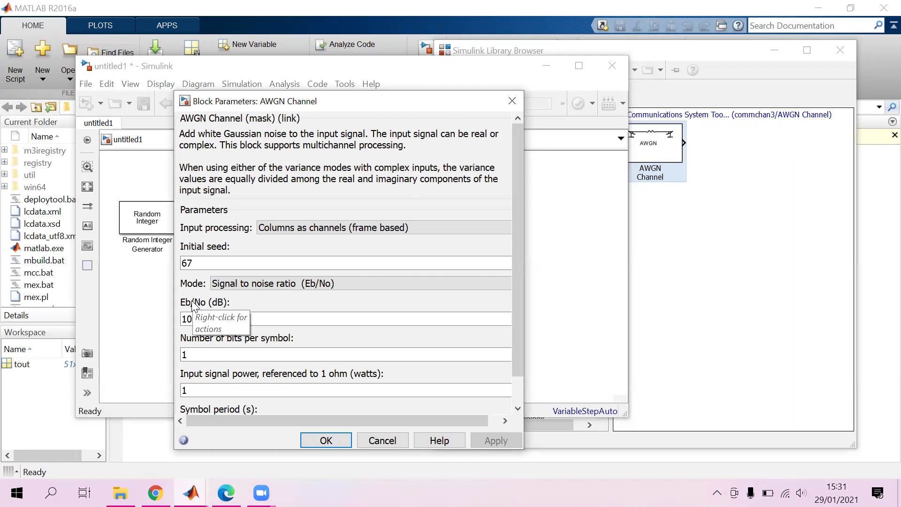
double_click(199, 319)
type("20")
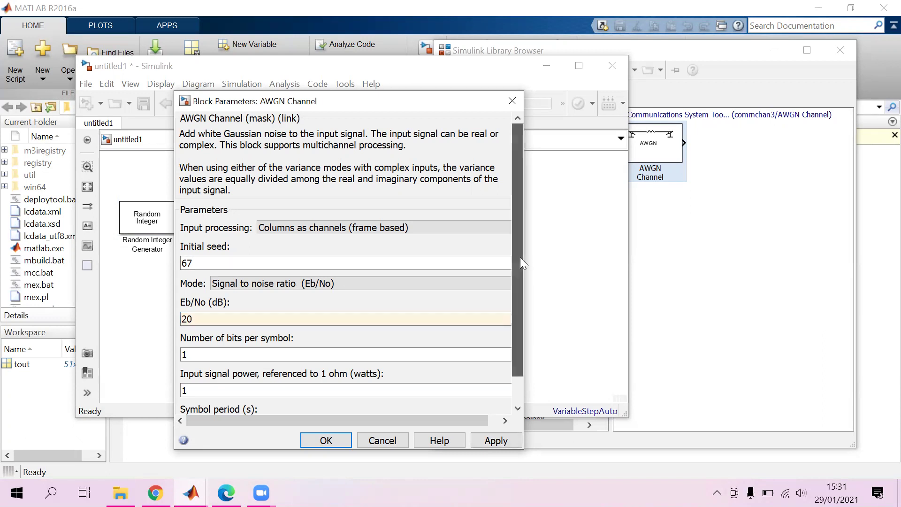
left_click_drag(520, 257, 520, 306)
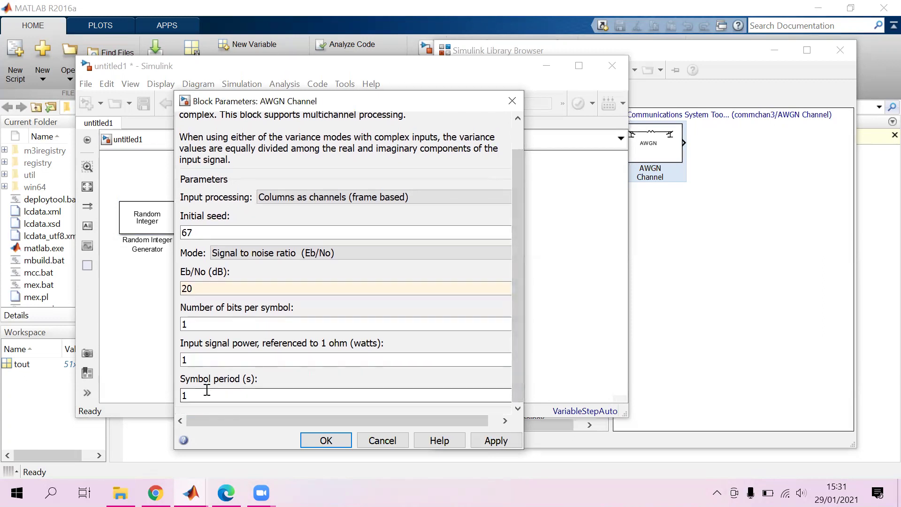
left_click(331, 440)
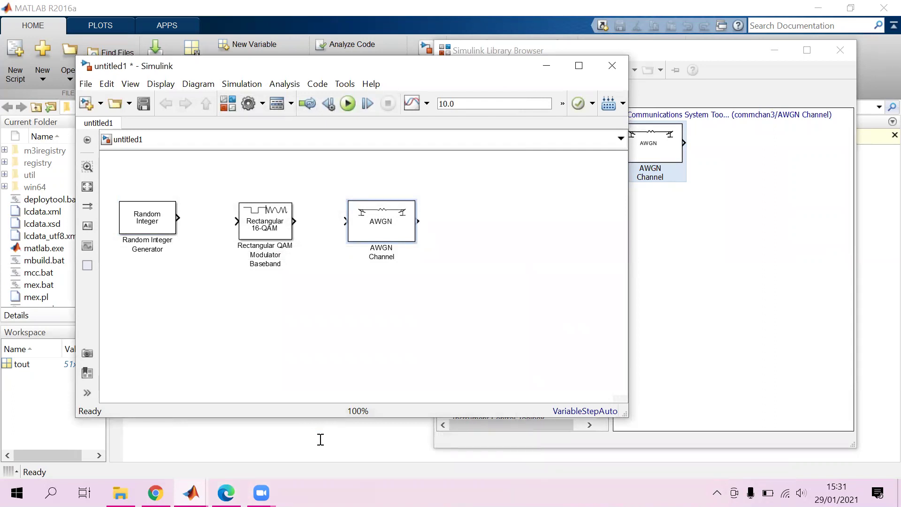
Search the block library for "discrete time".
left_click(701, 329)
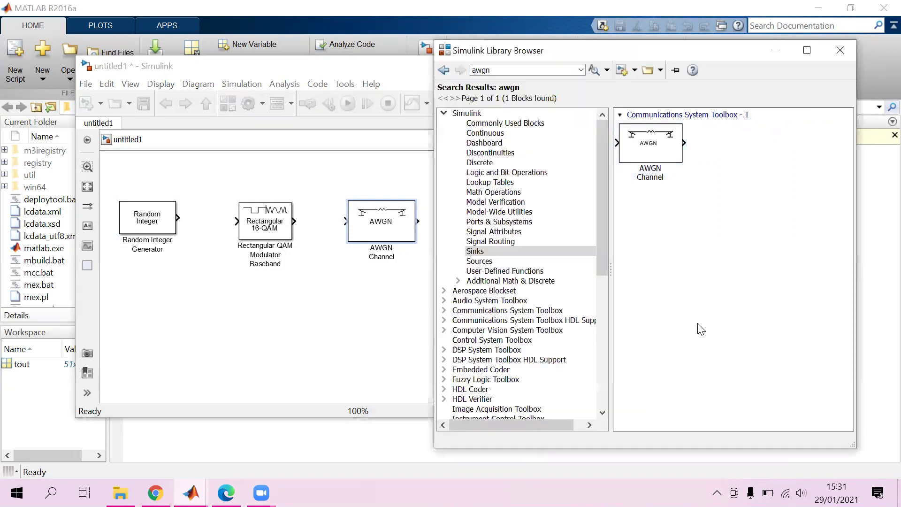
left_click(522, 72)
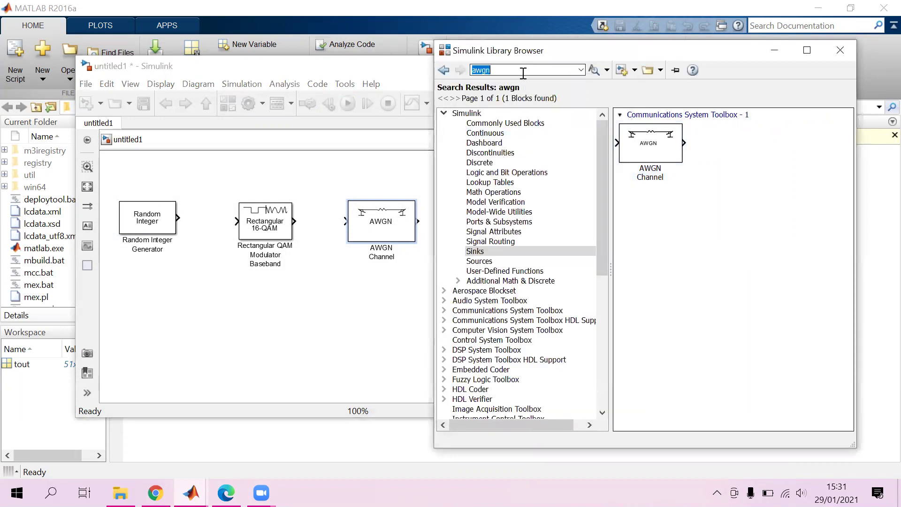
type("discret")
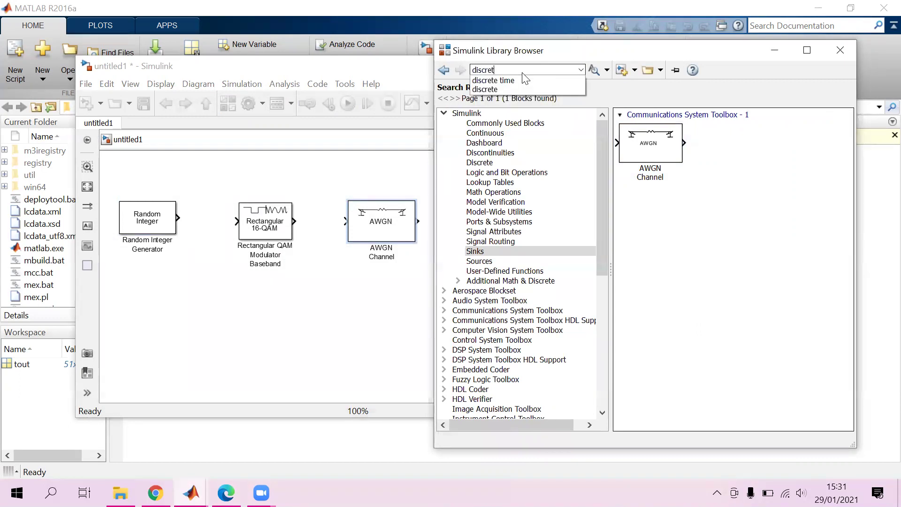
left_click(506, 80)
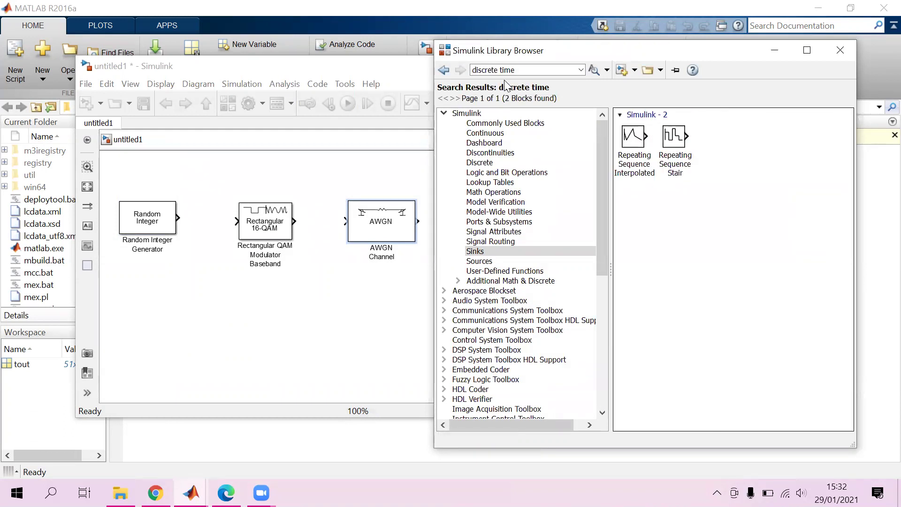
Search the block library for "constellation" and add a Constellation Diagram block to the right of the AWGN Channel, aligned with its output.
left_click(526, 71)
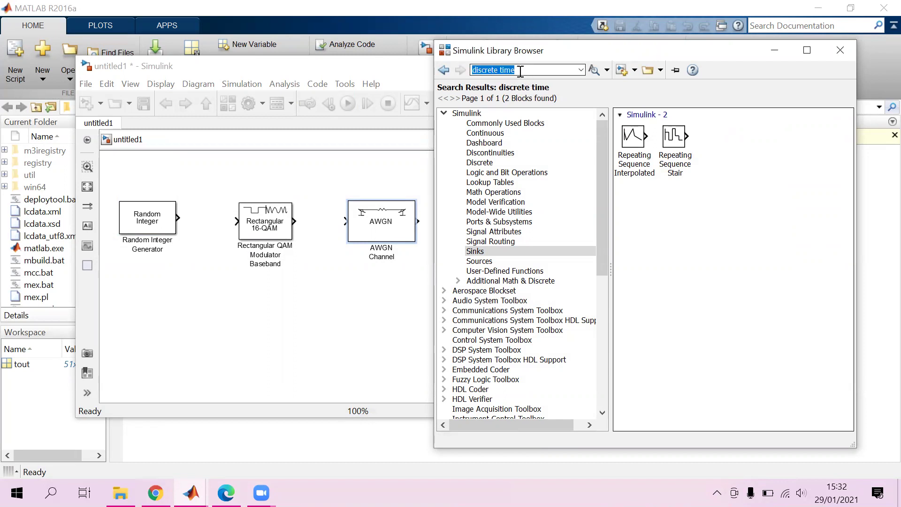
type("cons")
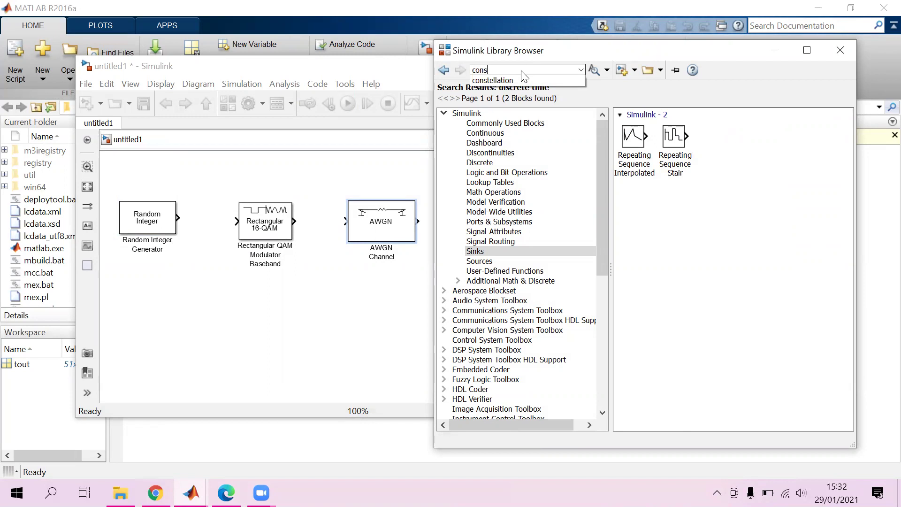
key("Down")
key("Return")
key("Return")
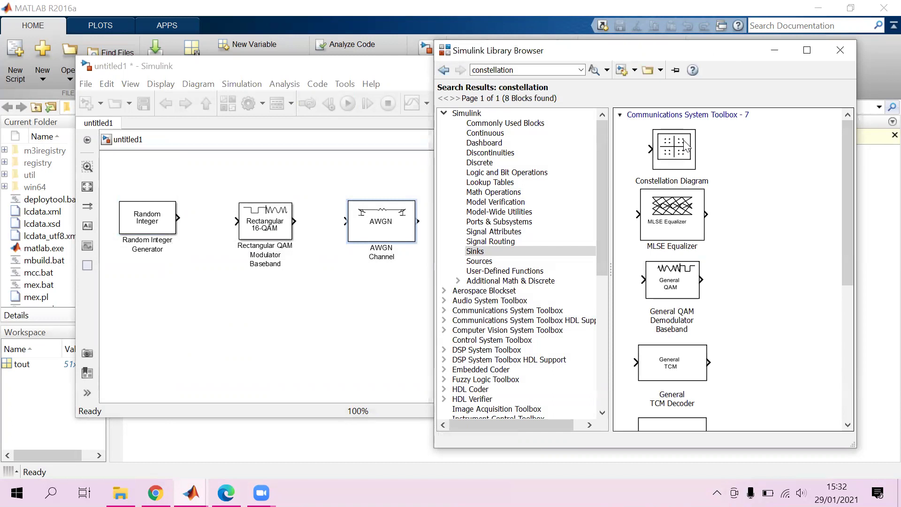
left_click(685, 146)
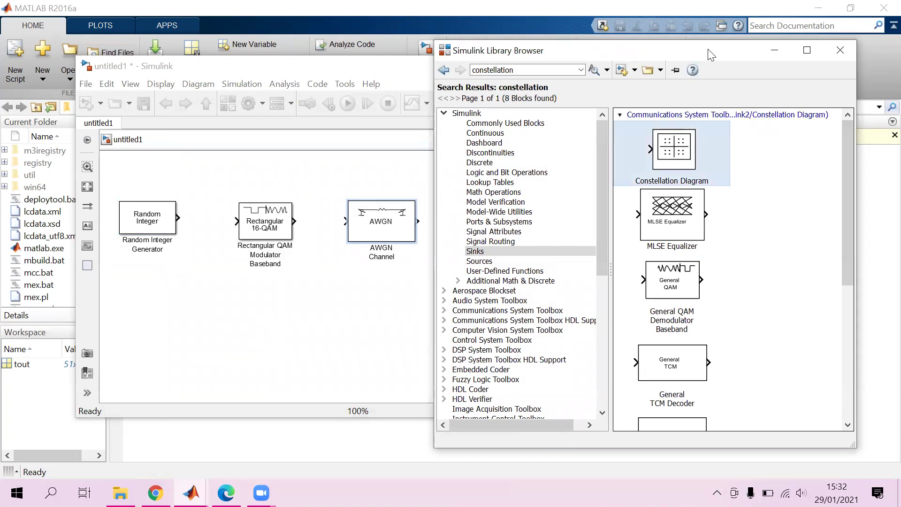
left_click_drag(726, 53, 776, 54)
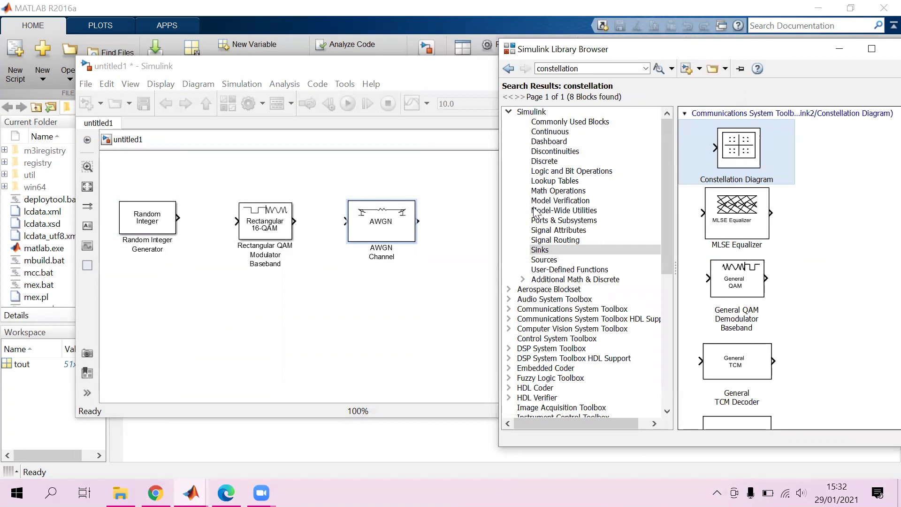
right_click(469, 217)
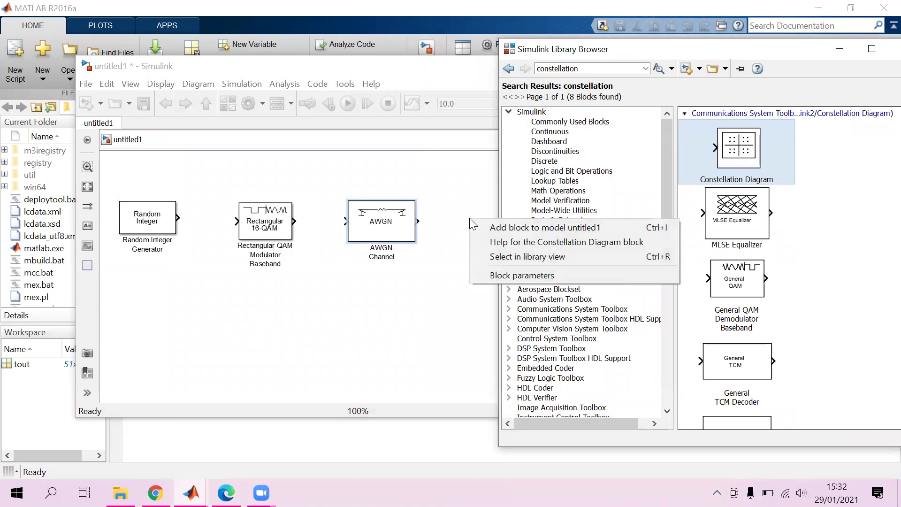
left_click_drag(705, 156, 608, 181)
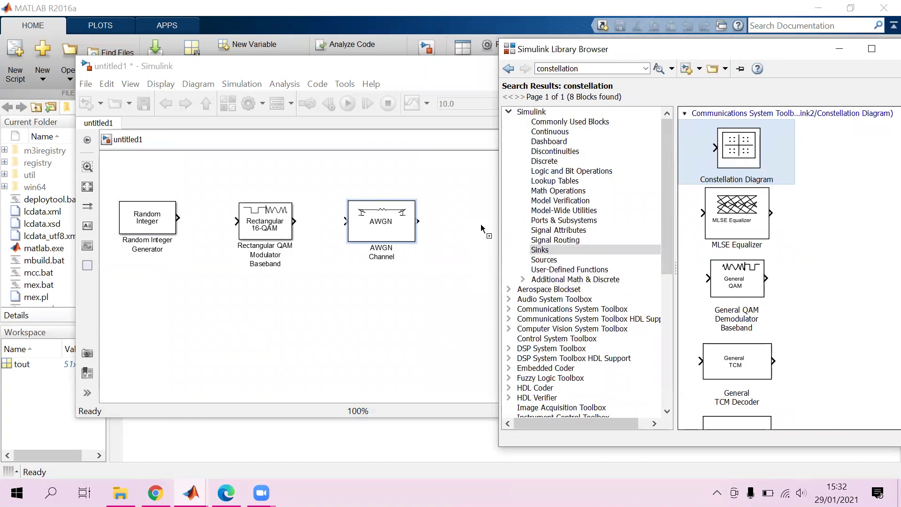
left_click_drag(476, 229, 499, 228)
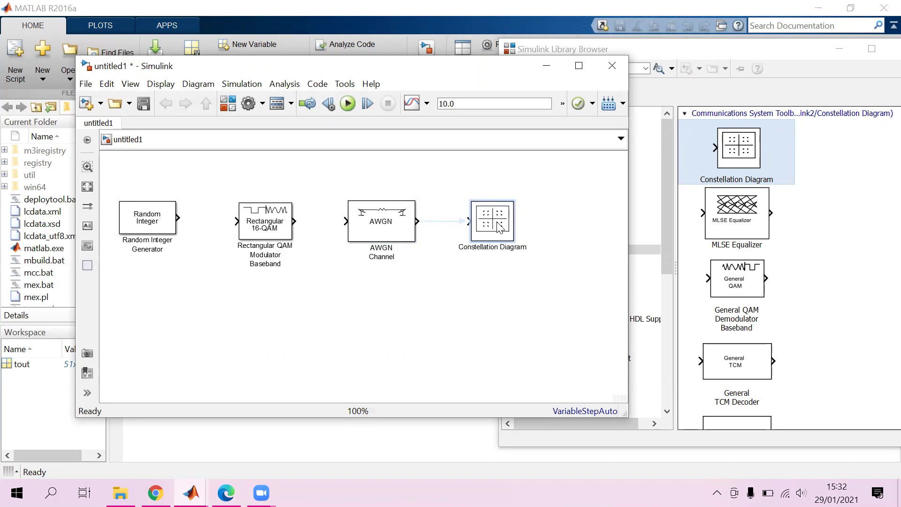
left_click_drag(497, 223, 495, 221)
Examine the Constellation Diagram block's main, display and reference constellation properties, and close its windows without changing anything.
double_click(492, 220)
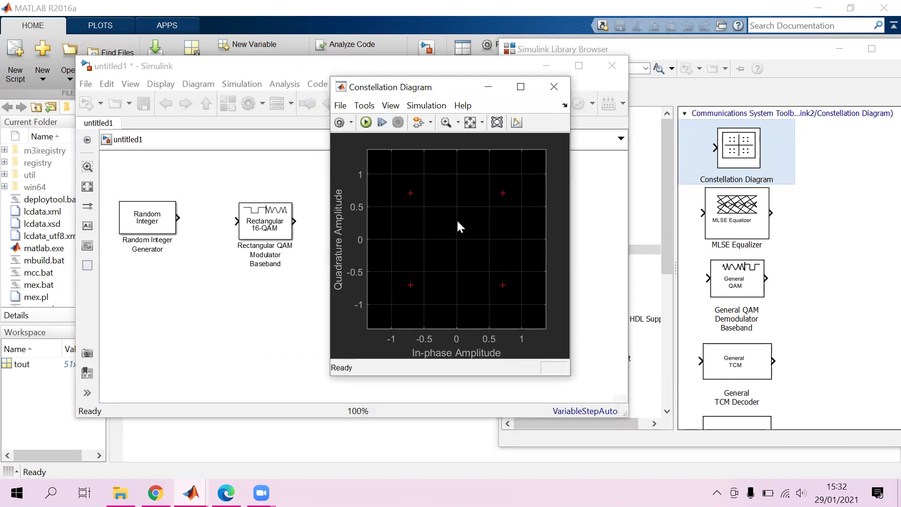
left_click(336, 124)
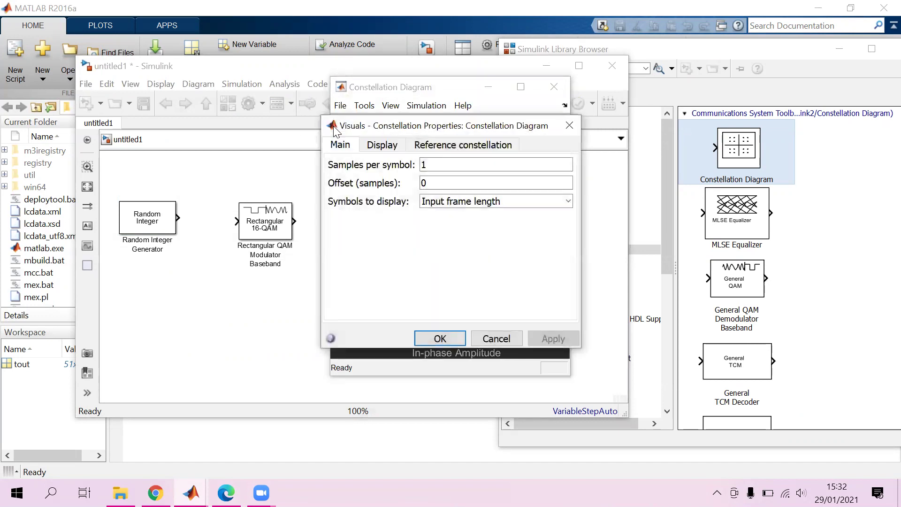
left_click(570, 125)
left_click(555, 99)
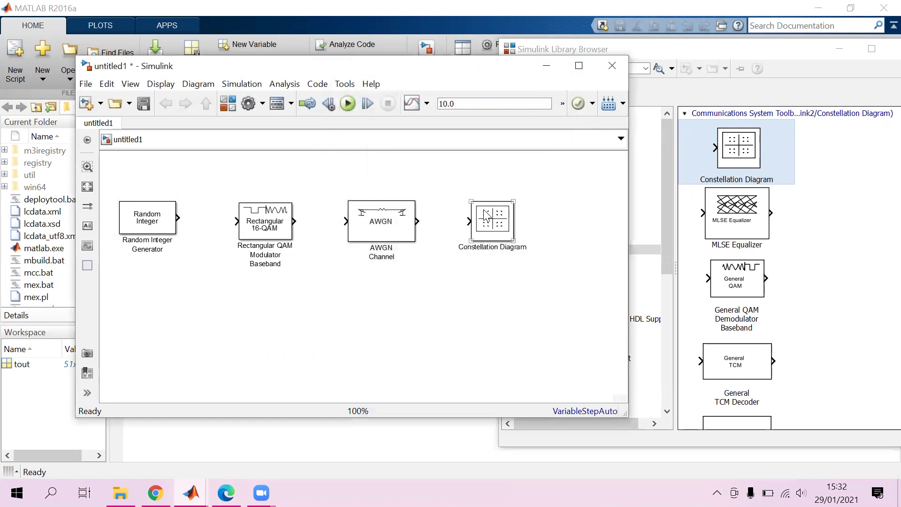
double_click(485, 214)
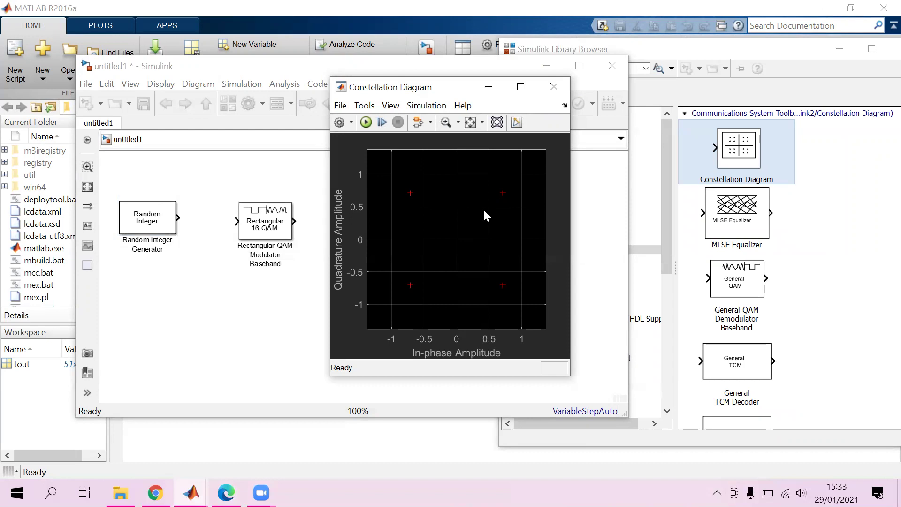
left_click(338, 123)
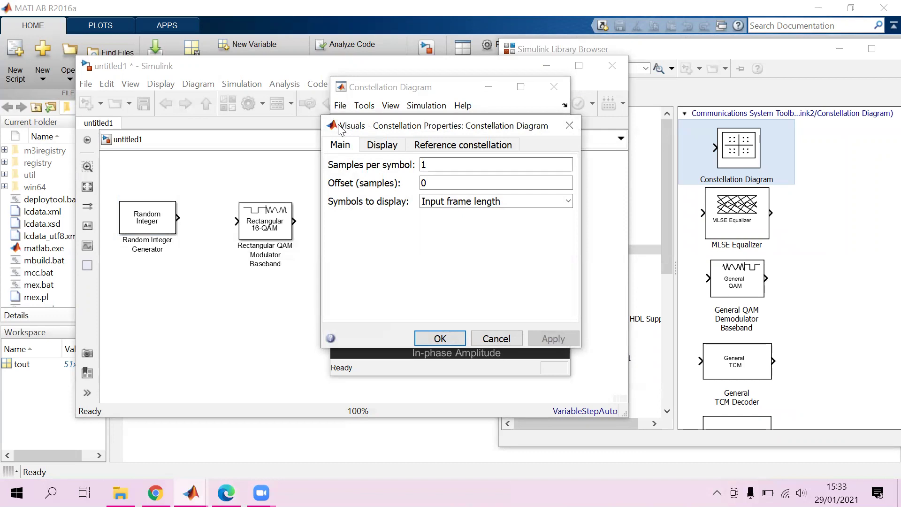
left_click(375, 150)
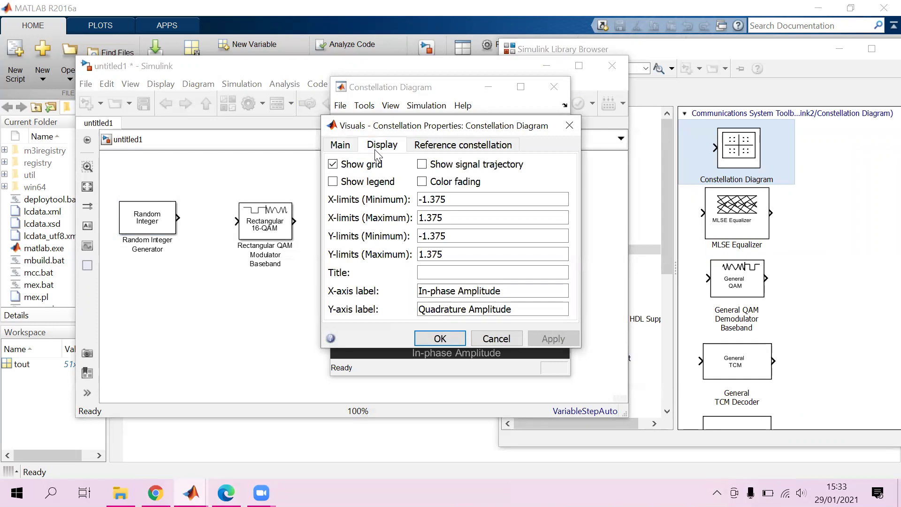
left_click(432, 149)
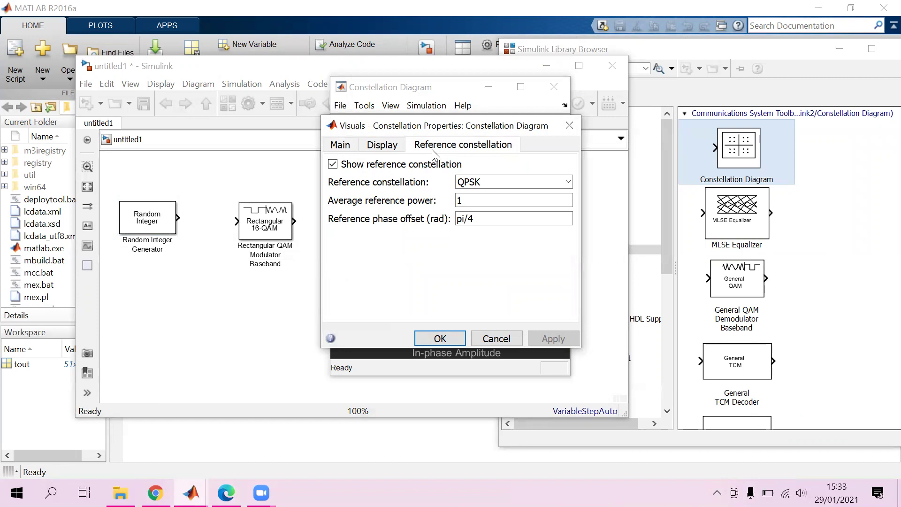
left_click(569, 126)
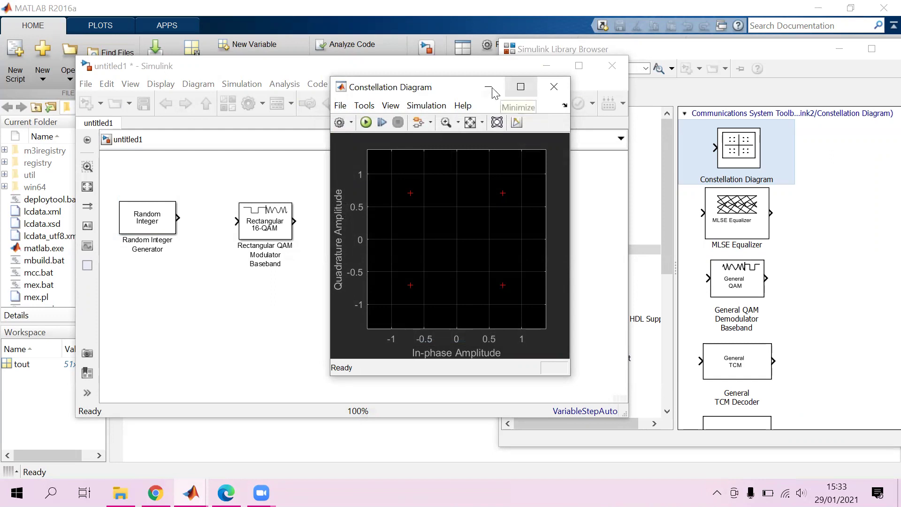
left_click(546, 93)
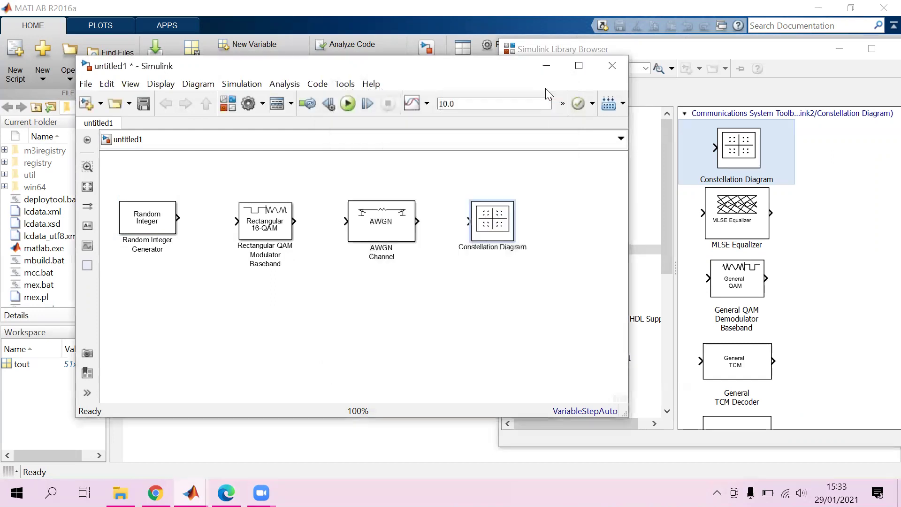
Connect the Random Integer Generator, QAM modulator, AWGN Channel and Constellation Diagram in series, aligning the modulator and channel with the generator's output.
left_click_drag(179, 218, 235, 221)
left_click(271, 231)
left_click_drag(272, 231, 273, 226)
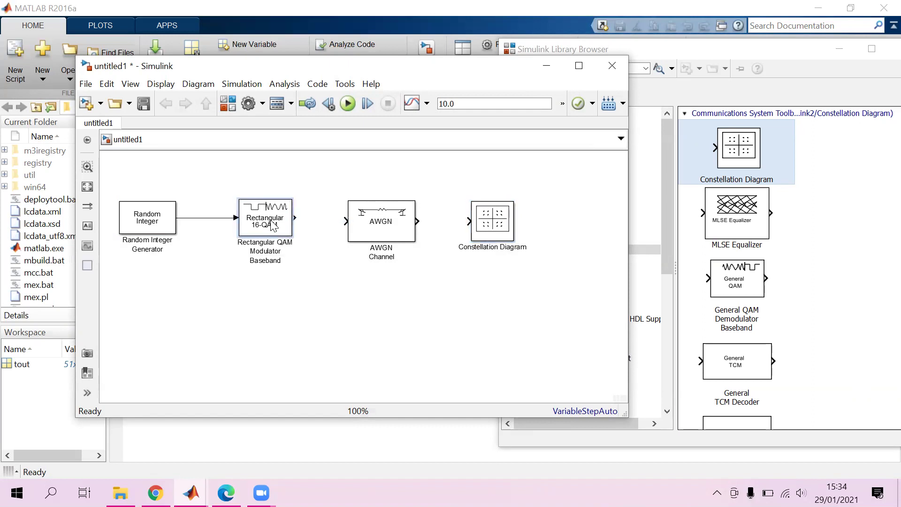
left_click_drag(297, 218, 491, 218)
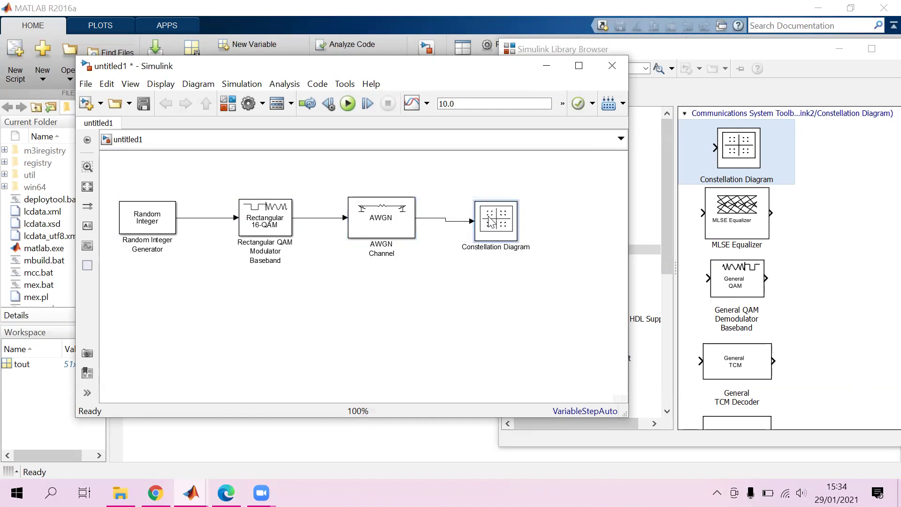
Enlarge the Constellation Diagram block slightly and move it up so its signal line from the AWGN Channel is straight.
left_click(490, 218)
left_click_drag(517, 240, 528, 253)
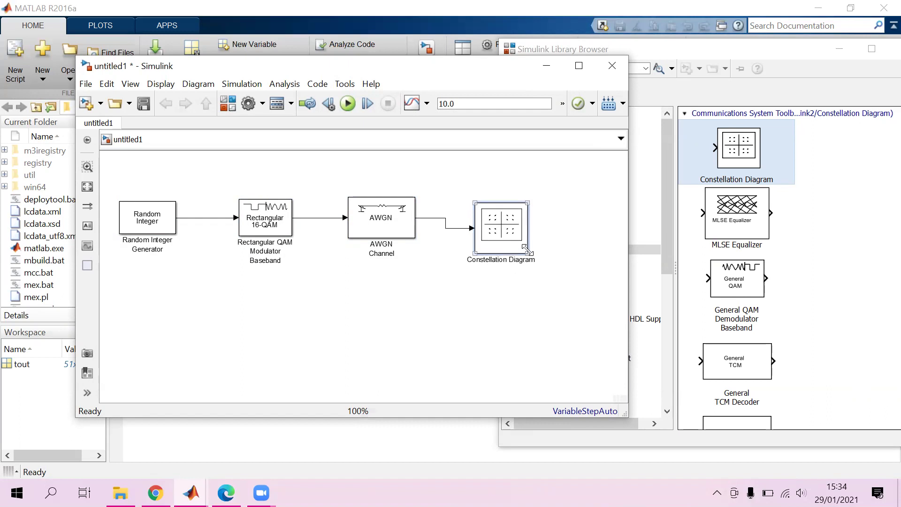
left_click_drag(497, 226, 497, 215)
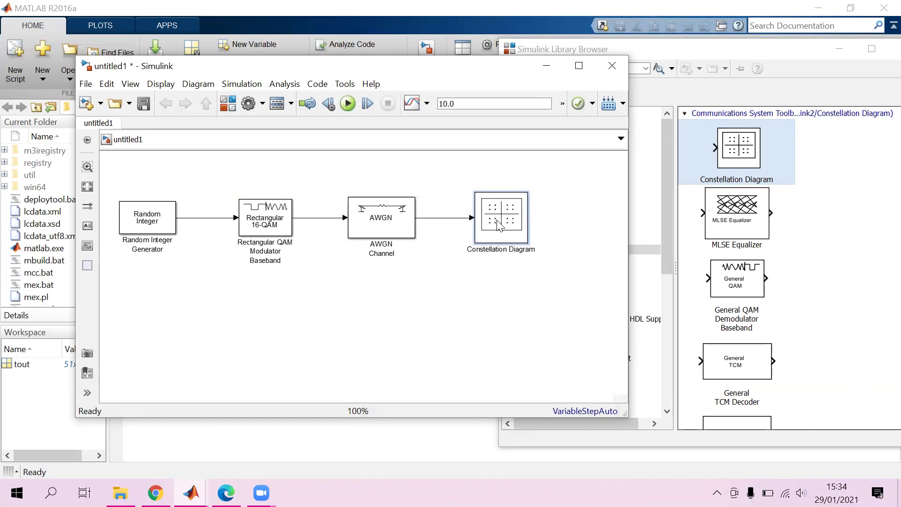
Run the 16-QAM model's simulation with a stop time of 10.0.
left_click(609, 211)
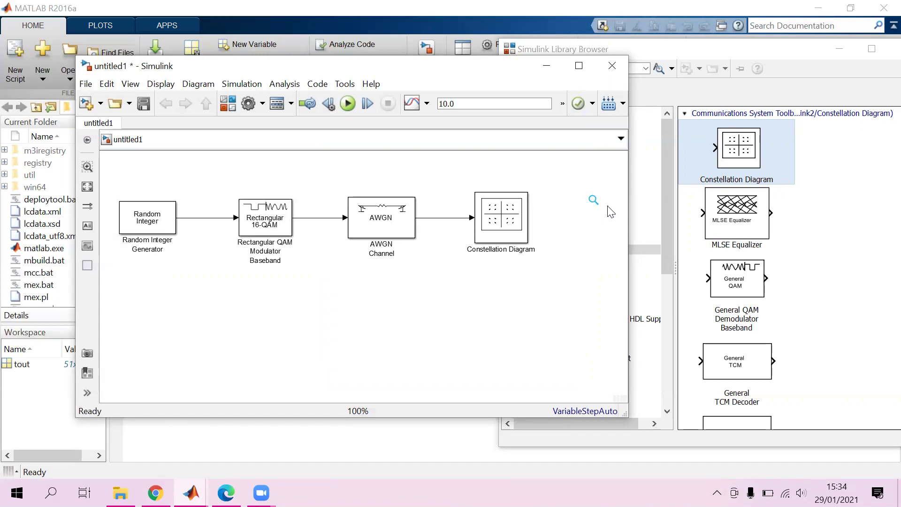
left_click(345, 109)
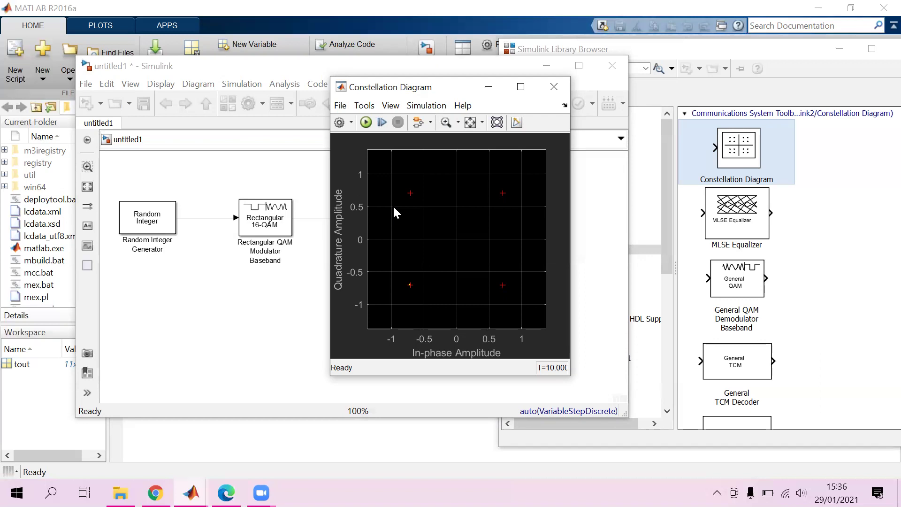
left_click(769, 52)
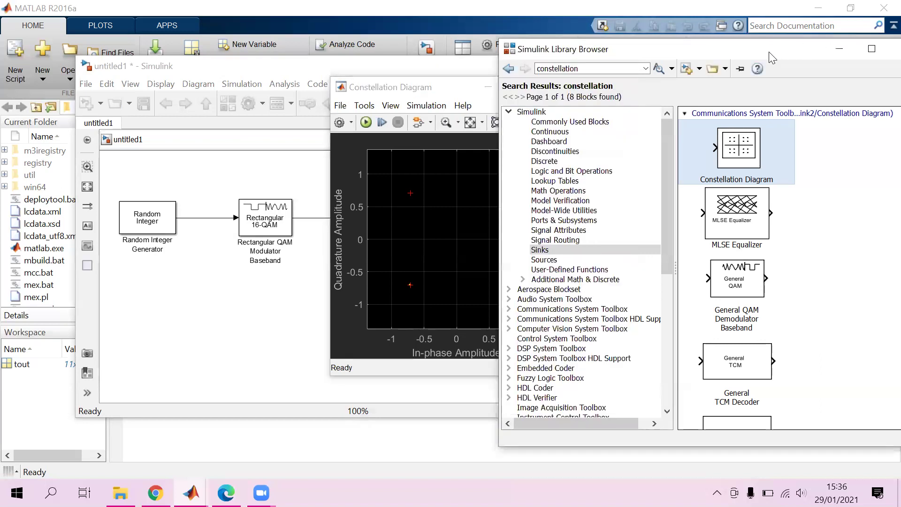
left_click(664, 146)
mouse_move(663, 146)
left_mouse_down()
mouse_move(660, 221)
mouse_move(671, 136)
left_mouse_up()
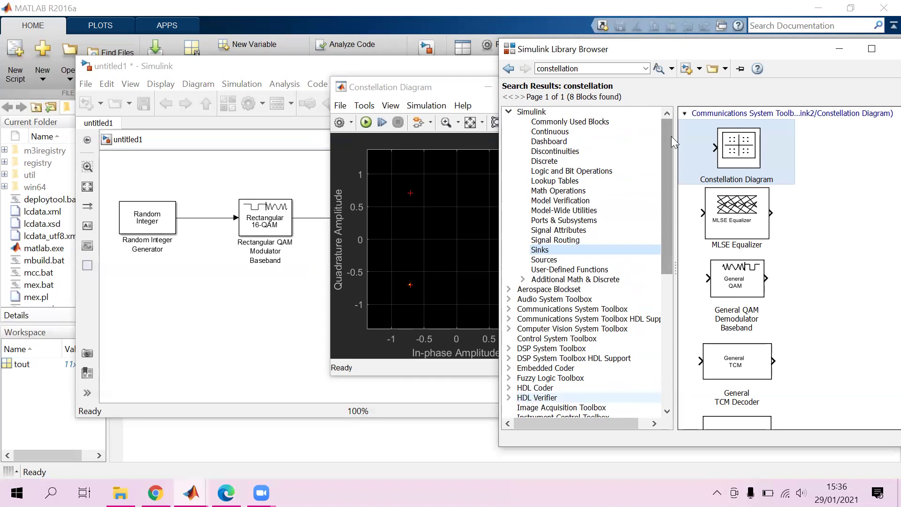